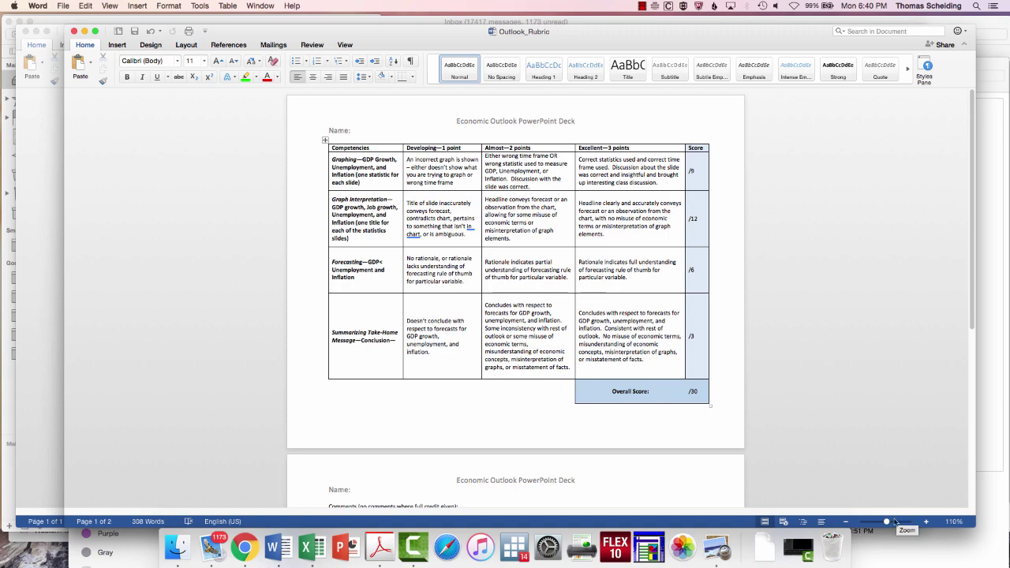
Step: Enlarge the Outlook_Rubric document to 176% and read through the rubric's competencies and scoring levels
{"action": "left_click_drag", "start_coordinate": [886, 523], "coordinate": [891, 523]}
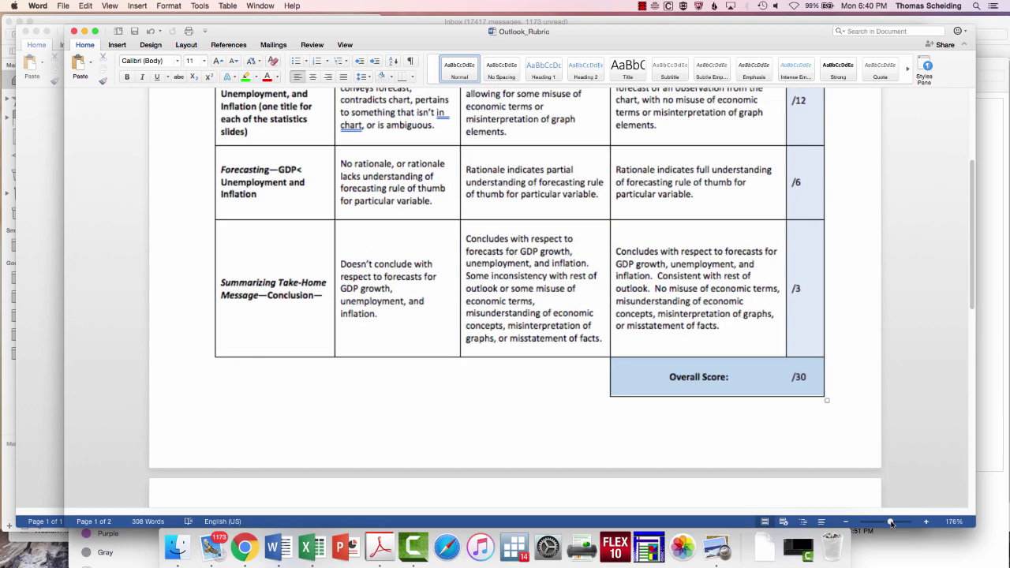
{"action": "scroll", "coordinate": [858, 502], "scroll_direction": "up", "scroll_amount": 6}
{"action": "scroll", "coordinate": [858, 503], "scroll_direction": "up", "scroll_amount": 2}
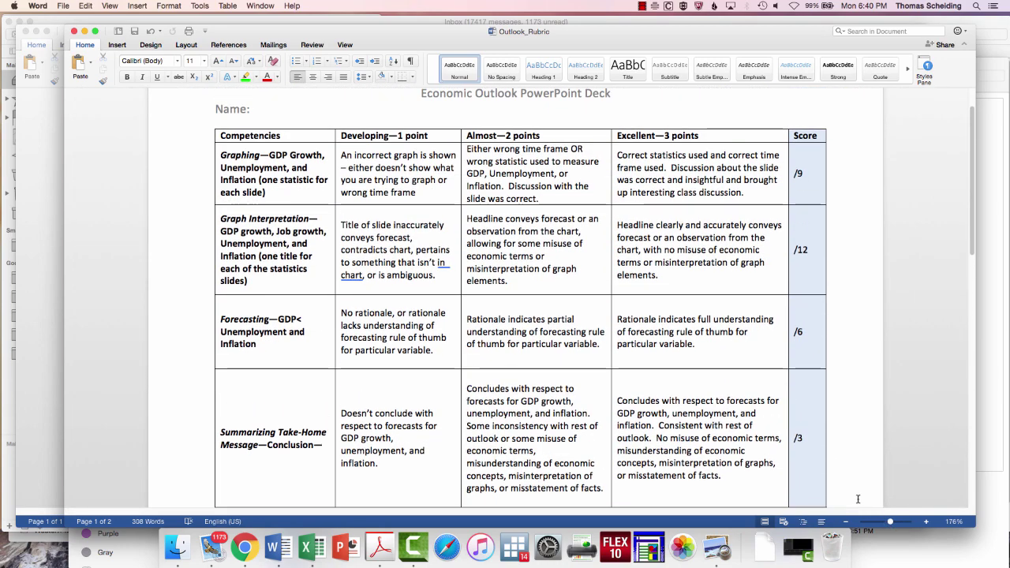
{"action": "scroll", "coordinate": [857, 500], "scroll_direction": "down", "scroll_amount": 2}
{"action": "scroll", "coordinate": [858, 498], "scroll_direction": "down", "scroll_amount": 1}
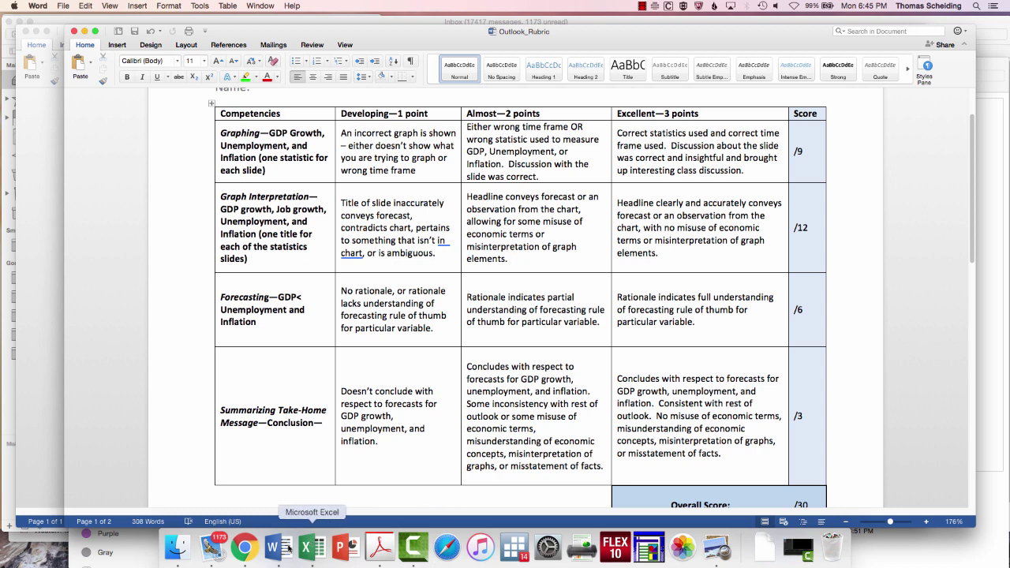
Step: Switch to Chrome and open fred.stlouisfed.org in the current tab
{"action": "left_click", "coordinate": [245, 546]}
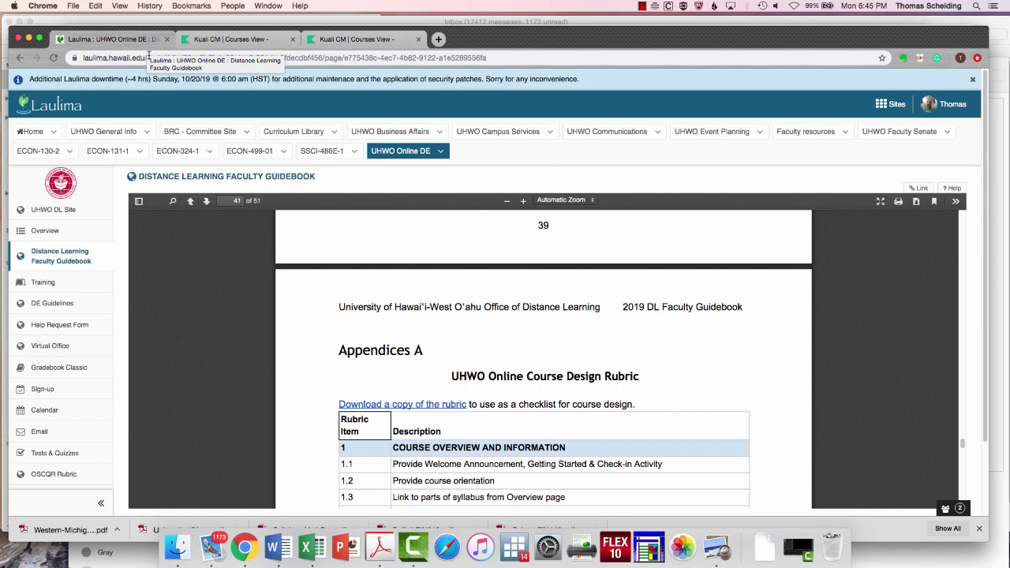
{"action": "left_click", "coordinate": [132, 44]}
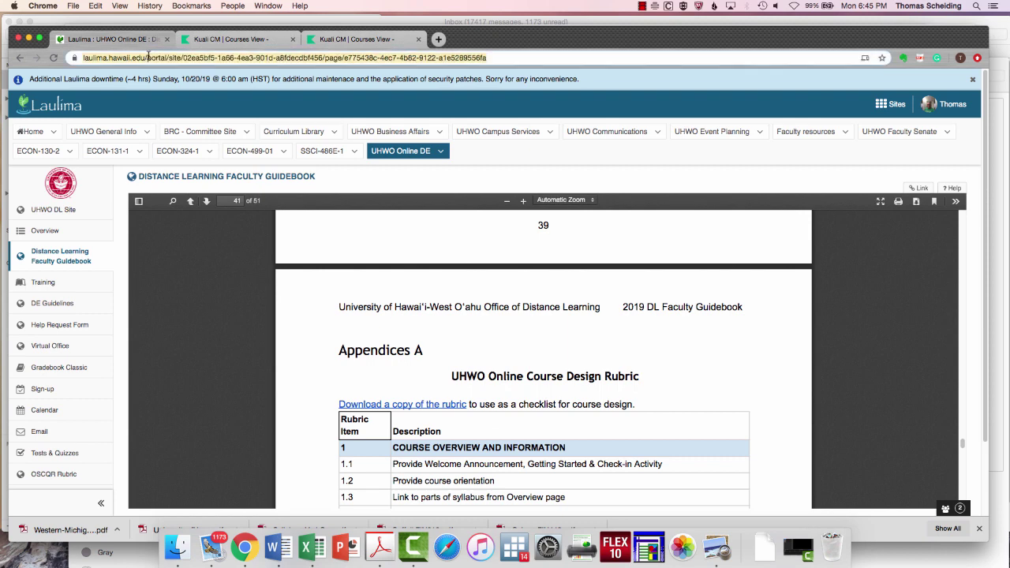
{"action": "type", "text": "fred.stlouisfed.org"}
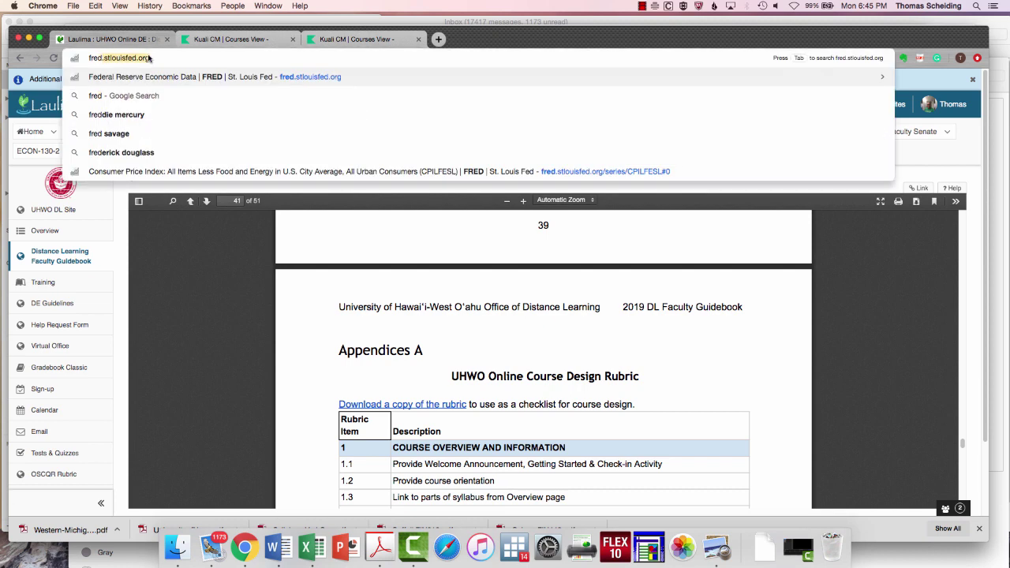
{"action": "key", "text": "Return"}
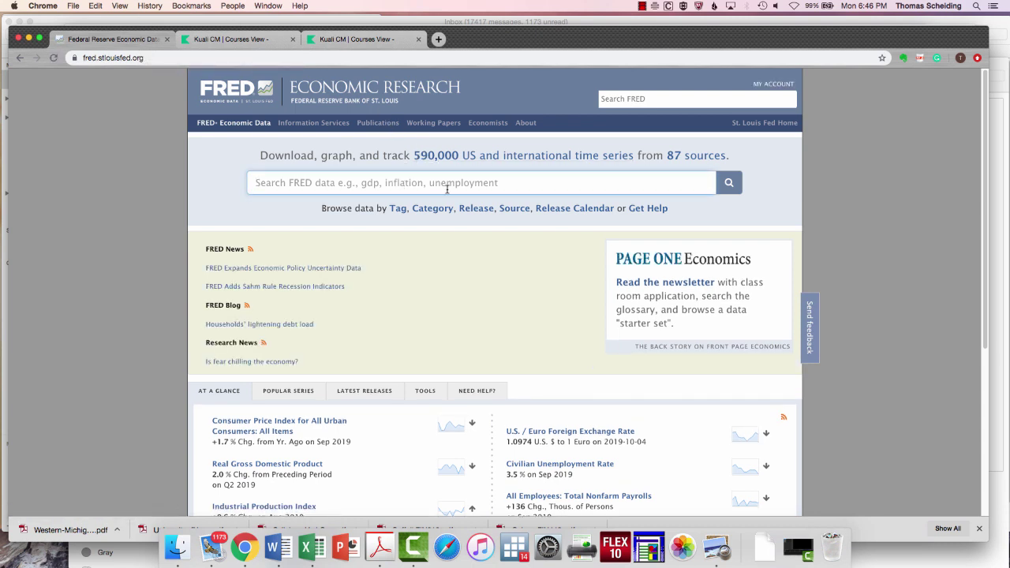
Step: Search the FRED data for "inflation"
{"action": "type", "text": "infla"}
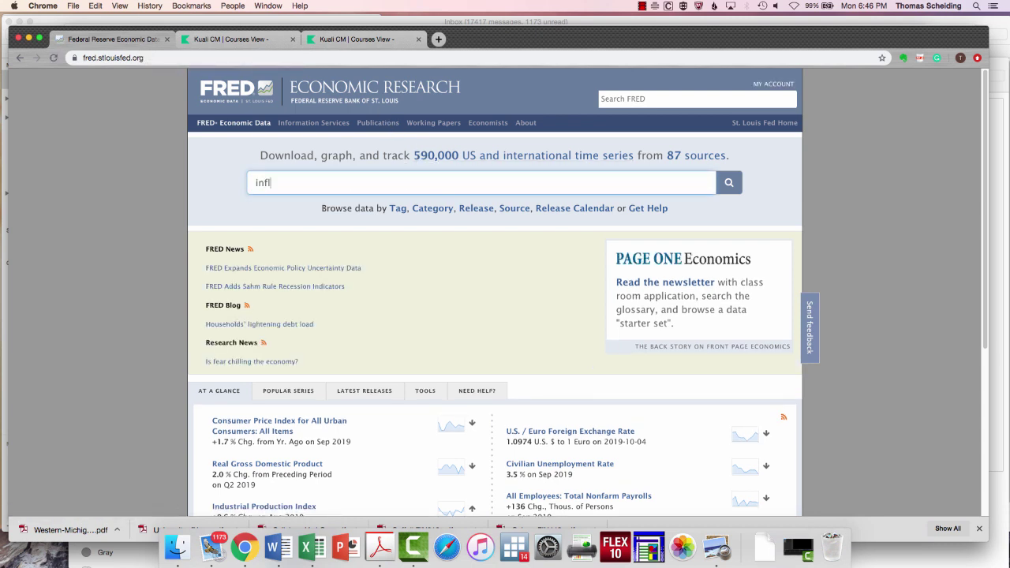
{"action": "type", "text": "tion"}
{"action": "key", "text": "Return"}
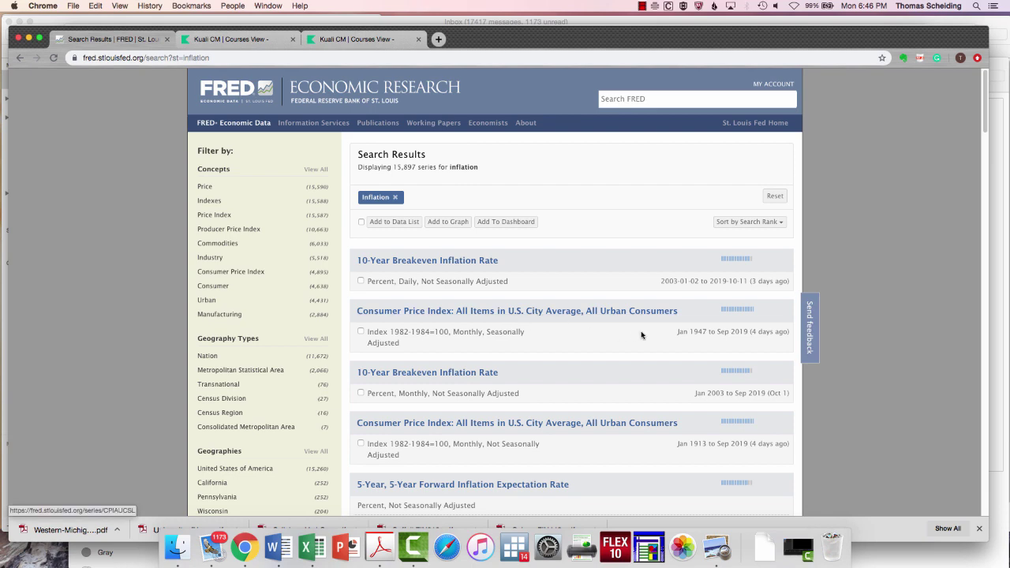
Step: Look through the inflation results and open the monthly, seasonally adjusted Consumer Price Index series for All Urban Consumers, All Items
{"action": "scroll", "coordinate": [642, 335], "scroll_direction": "down", "scroll_amount": 3}
{"action": "scroll", "coordinate": [641, 335], "scroll_direction": "down", "scroll_amount": 5}
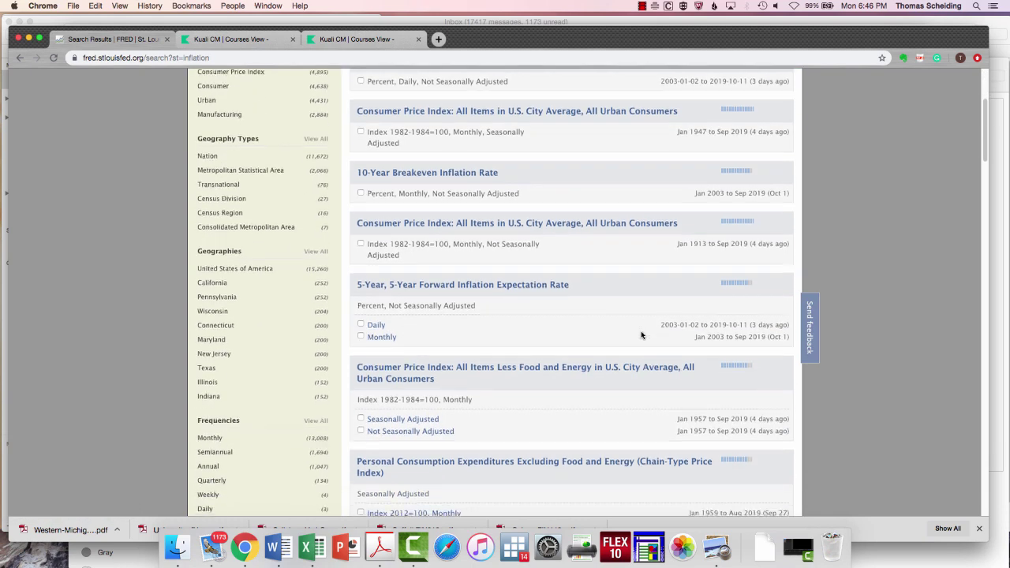
{"action": "scroll", "coordinate": [641, 335], "scroll_direction": "down", "scroll_amount": 8}
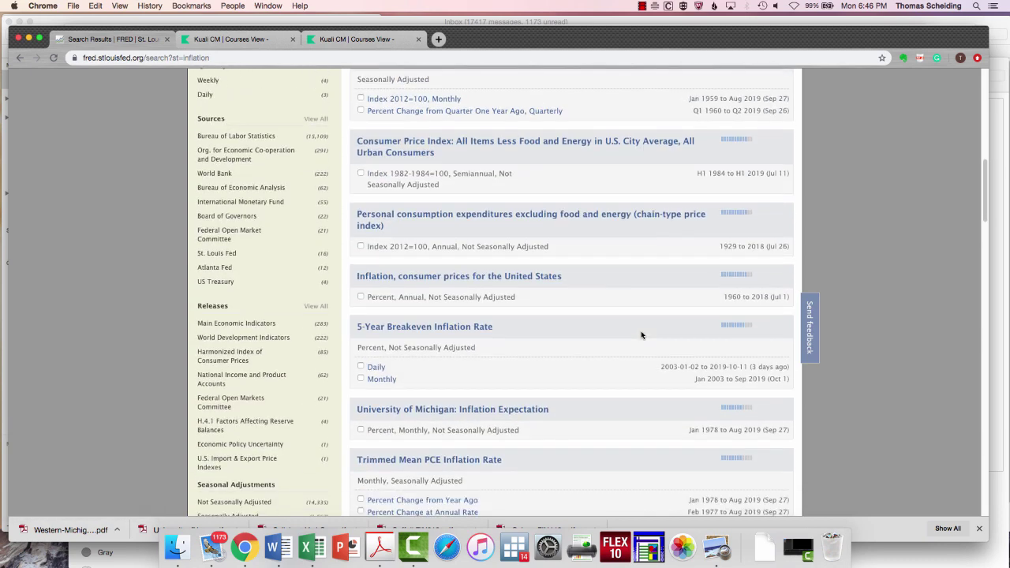
{"action": "scroll", "coordinate": [641, 336], "scroll_direction": "down", "scroll_amount": 2}
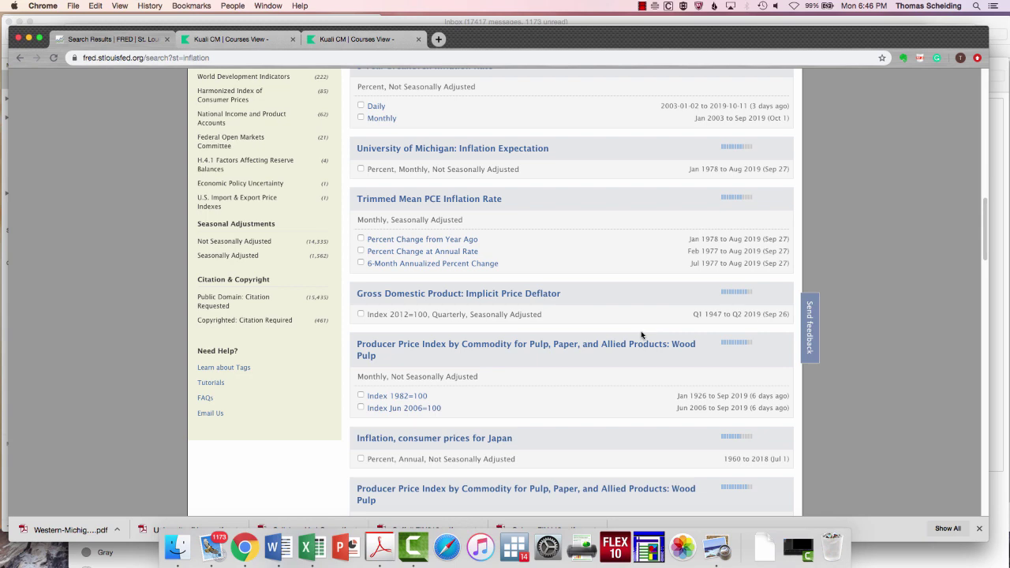
{"action": "scroll", "coordinate": [641, 336], "scroll_direction": "up", "scroll_amount": 5}
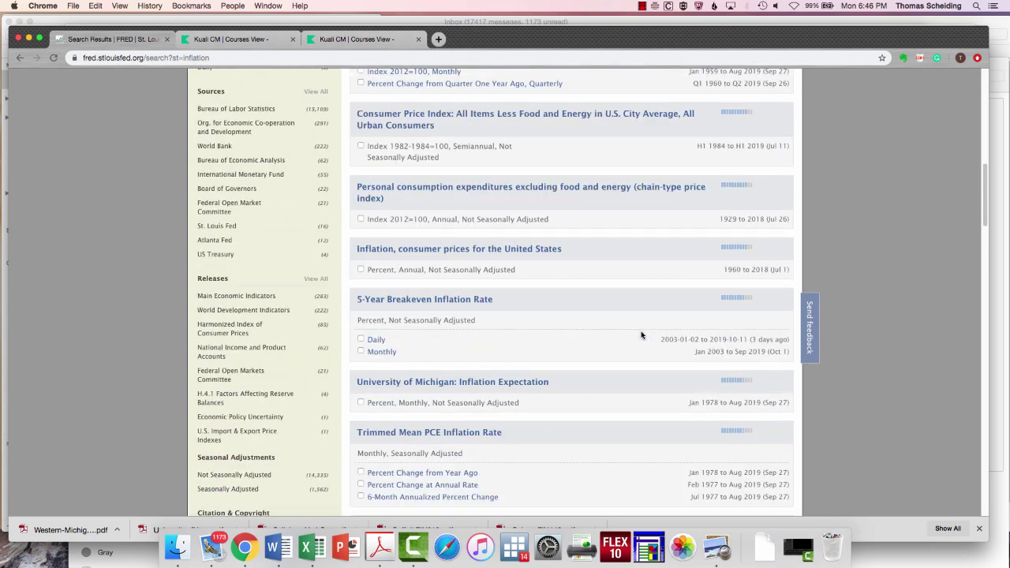
{"action": "scroll", "coordinate": [641, 336], "scroll_direction": "up", "scroll_amount": 2}
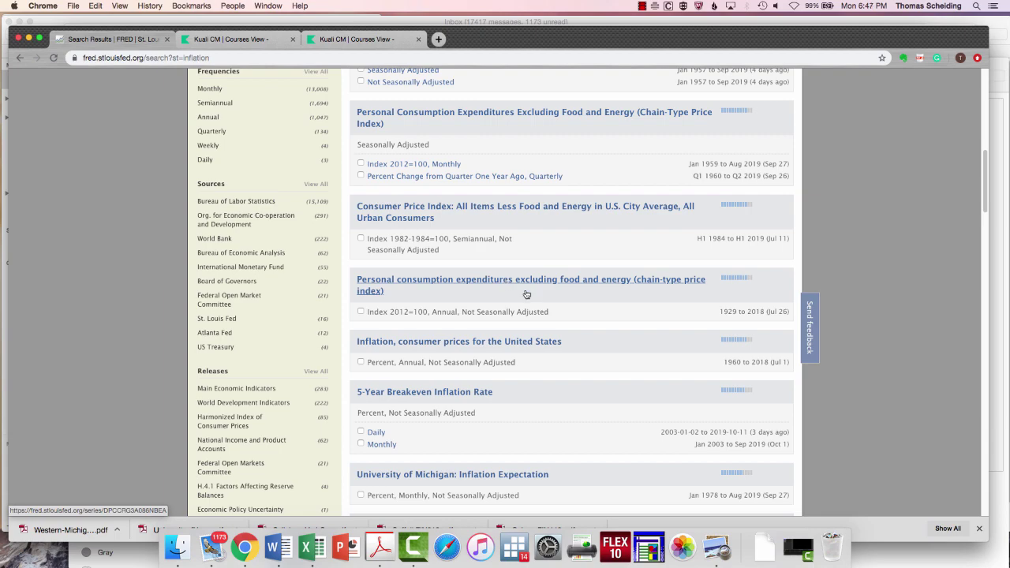
{"action": "scroll", "coordinate": [502, 310], "scroll_direction": "down", "scroll_amount": 4}
{"action": "scroll", "coordinate": [566, 310], "scroll_direction": "down", "scroll_amount": 15}
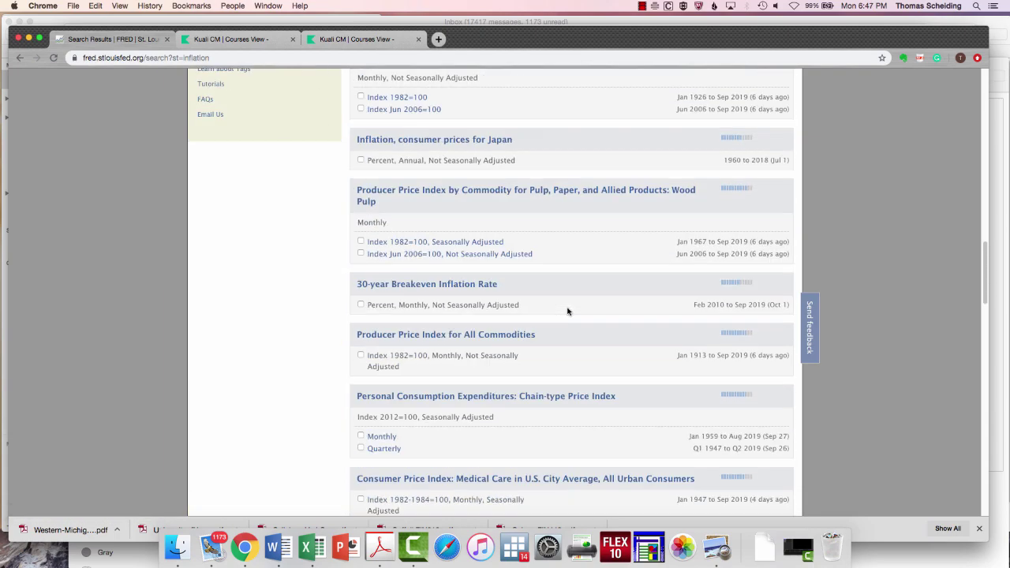
{"action": "scroll", "coordinate": [567, 311], "scroll_direction": "down", "scroll_amount": 10}
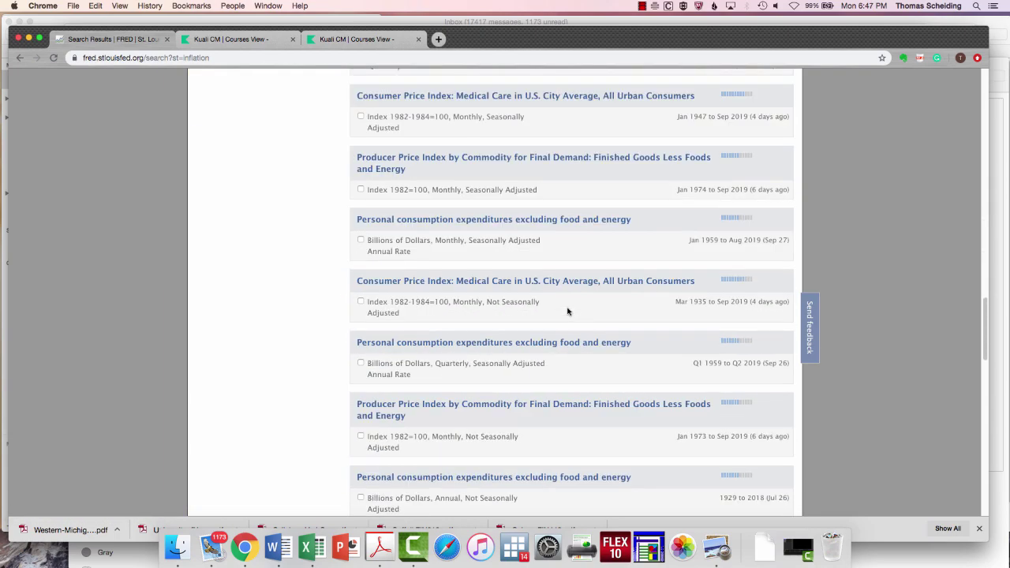
{"action": "scroll", "coordinate": [566, 311], "scroll_direction": "up", "scroll_amount": 20}
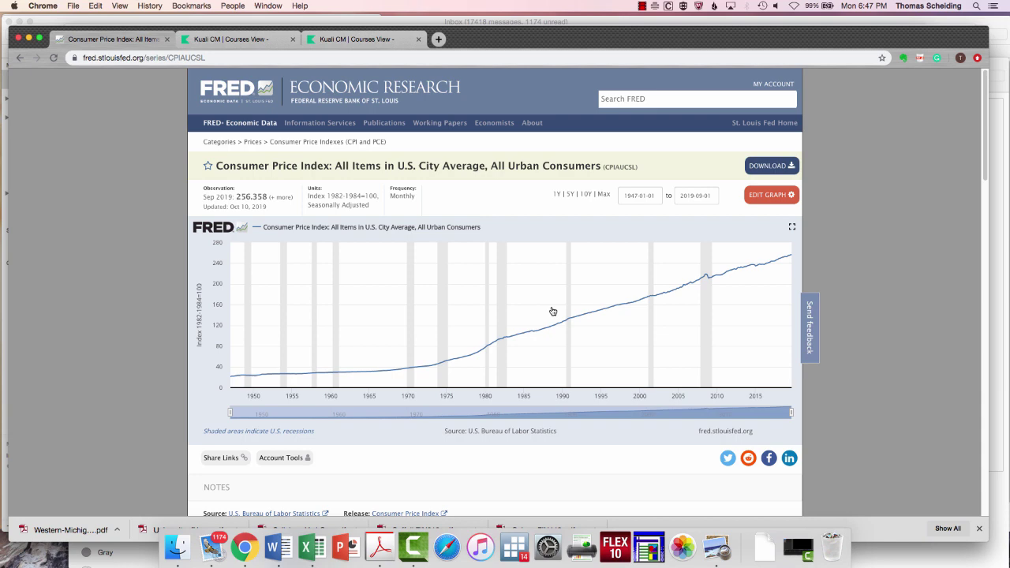
Step: Limit the CPI graph to the one-year range and set the line's units to Percent Change
{"action": "left_click", "coordinate": [557, 194]}
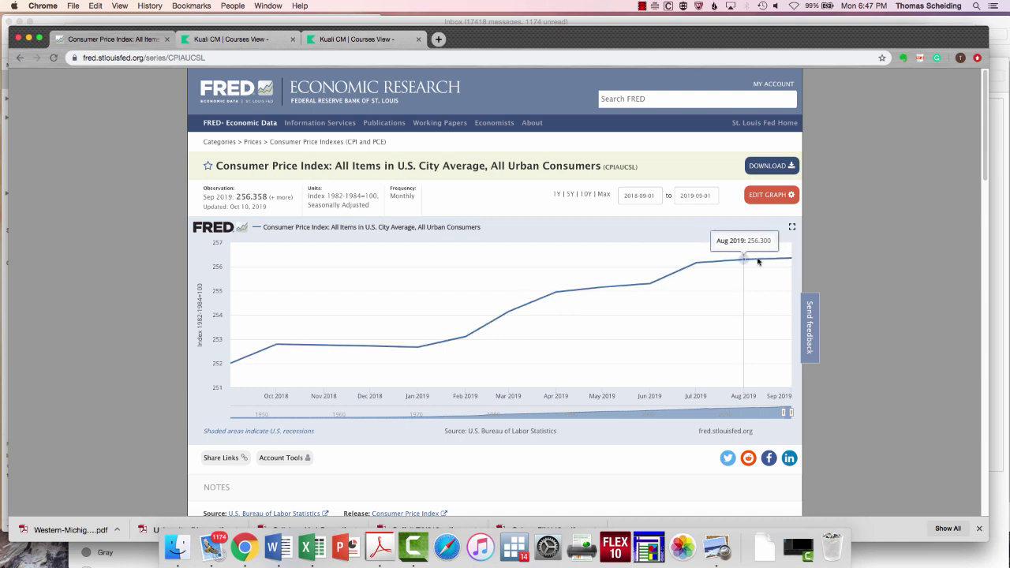
{"action": "left_click", "coordinate": [769, 200]}
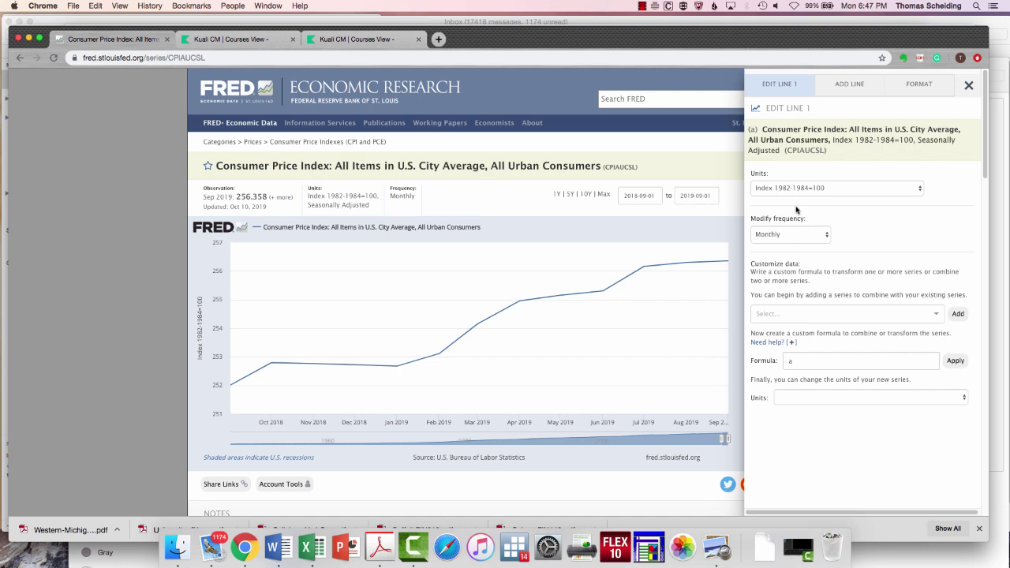
{"action": "left_click", "coordinate": [795, 189]}
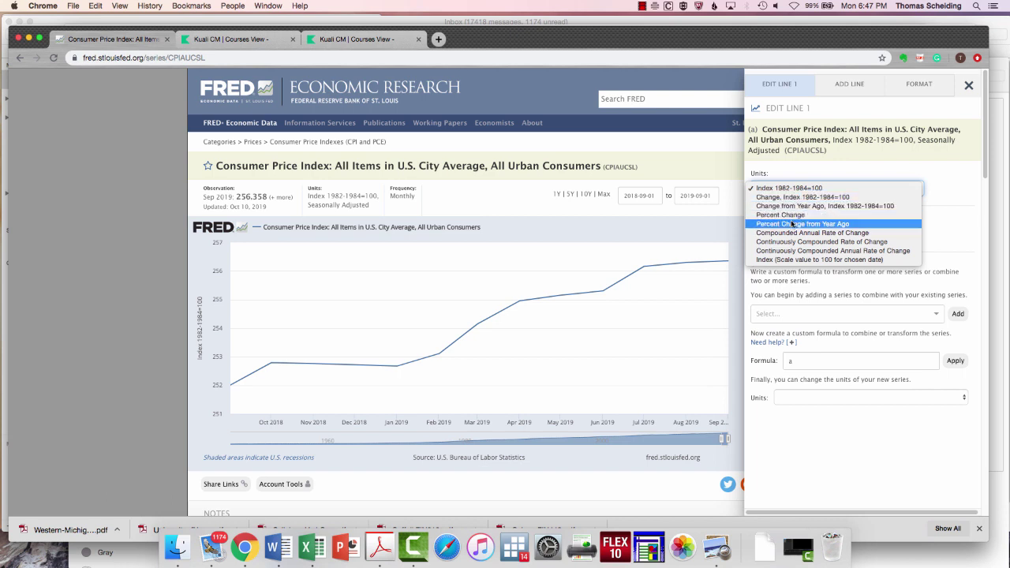
{"action": "left_click", "coordinate": [793, 216]}
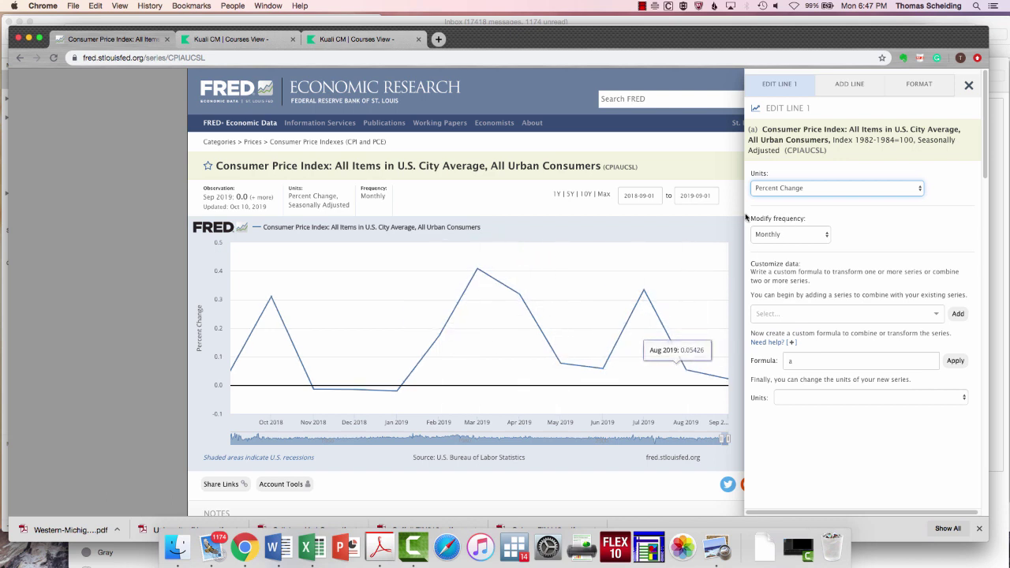
Step: Set the line's frequency to Quarterly and its units to Percent Change from Year Ago, and close the graph editor
{"action": "left_click", "coordinate": [790, 234]}
{"action": "left_click", "coordinate": [790, 234]}
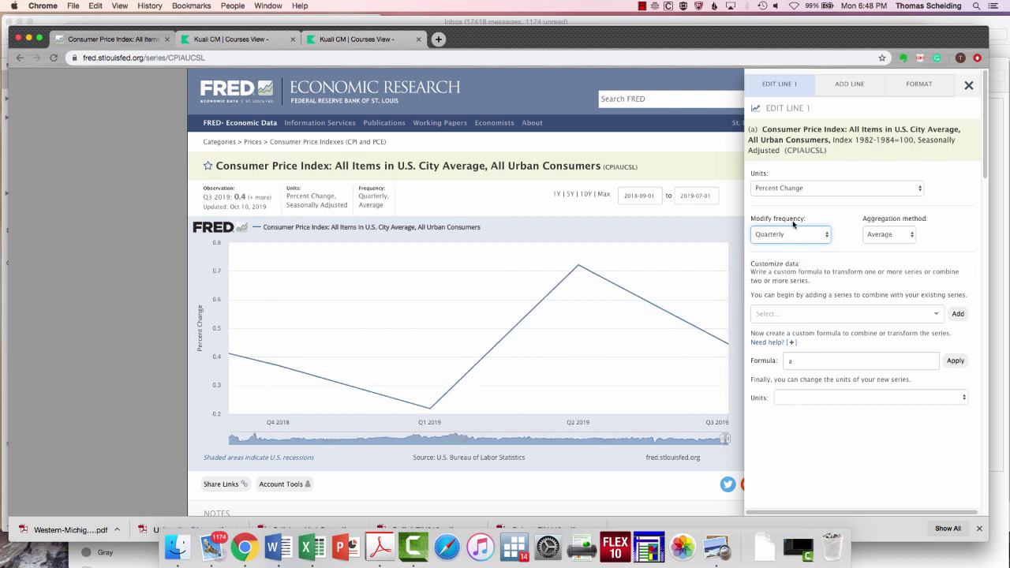
{"action": "left_click", "coordinate": [800, 193]}
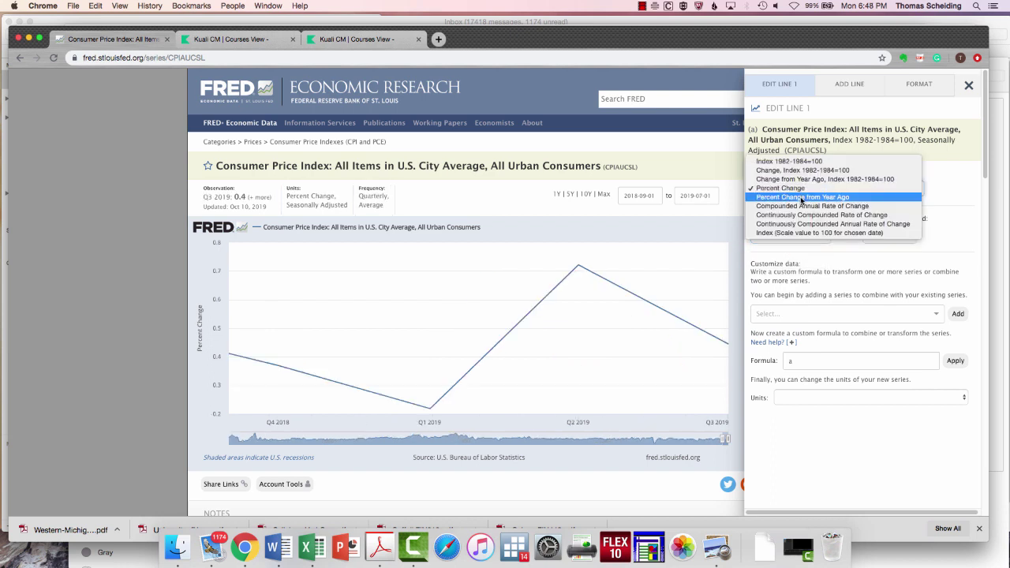
{"action": "left_click", "coordinate": [800, 197]}
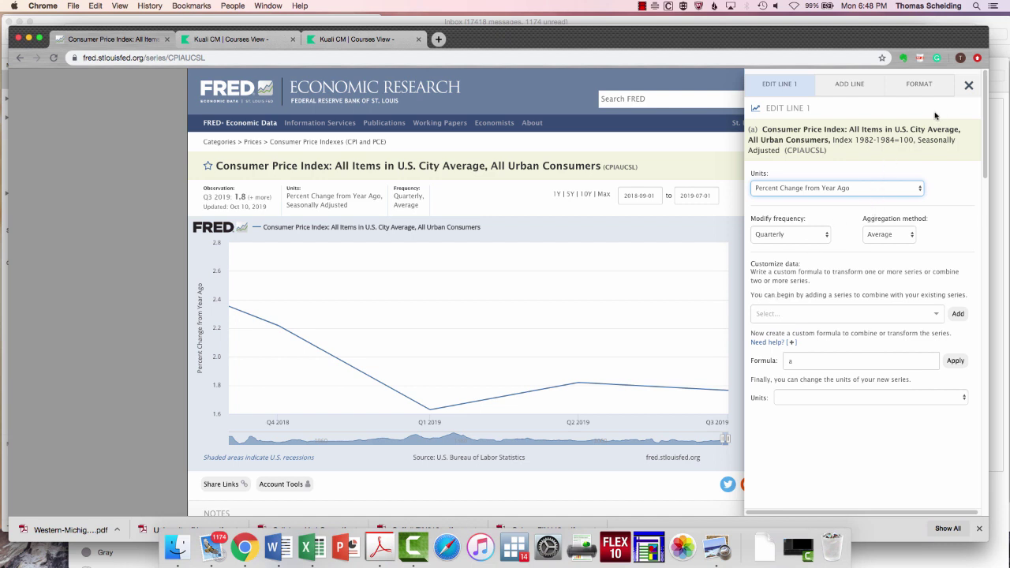
{"action": "left_click", "coordinate": [966, 85]}
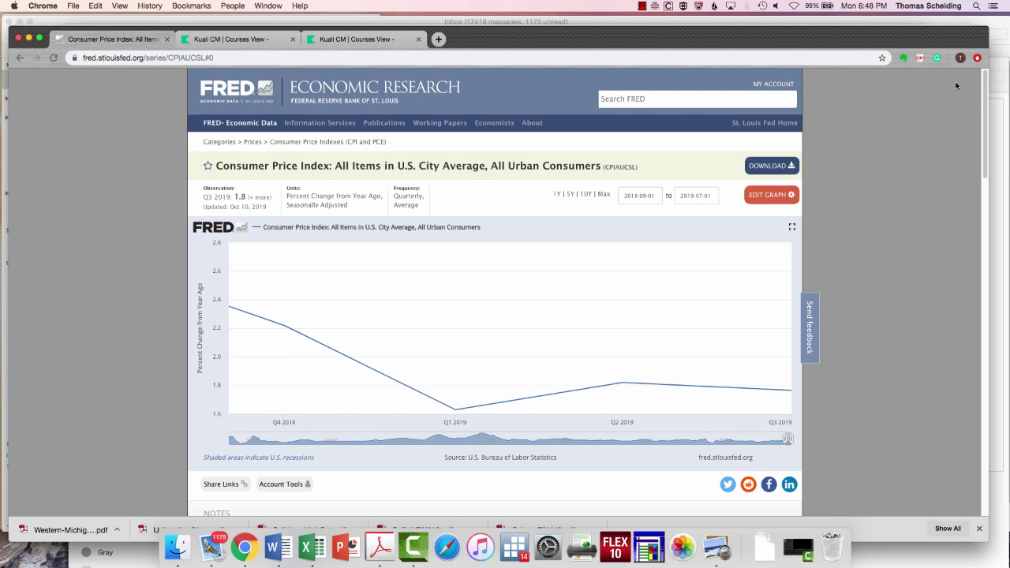
Step: Set the graph's start date to 2017-09-01
{"action": "left_click", "coordinate": [636, 196]}
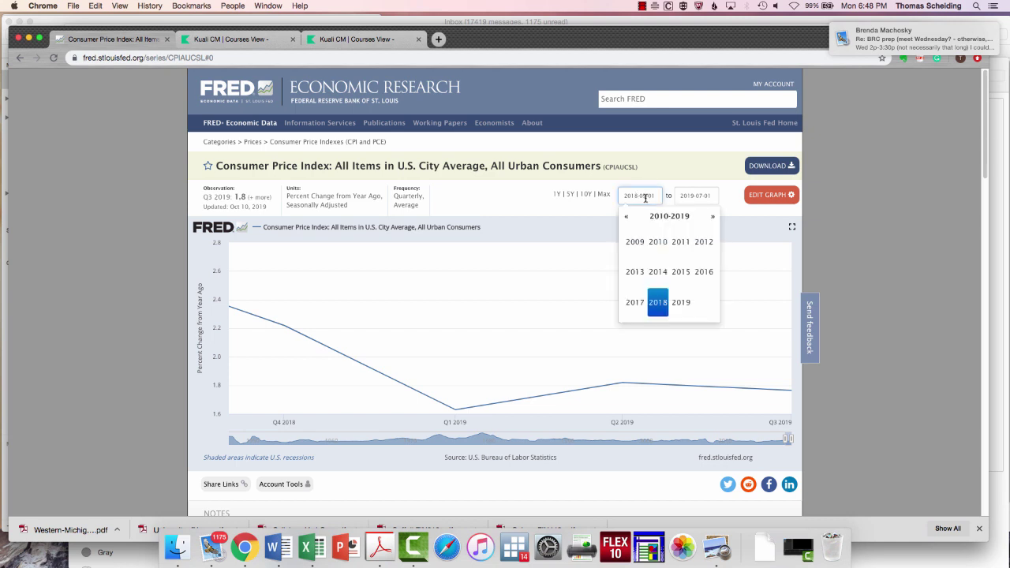
{"action": "key", "text": "BackSpace"}
{"action": "type", "text": "7"}
{"action": "key", "text": "Return"}
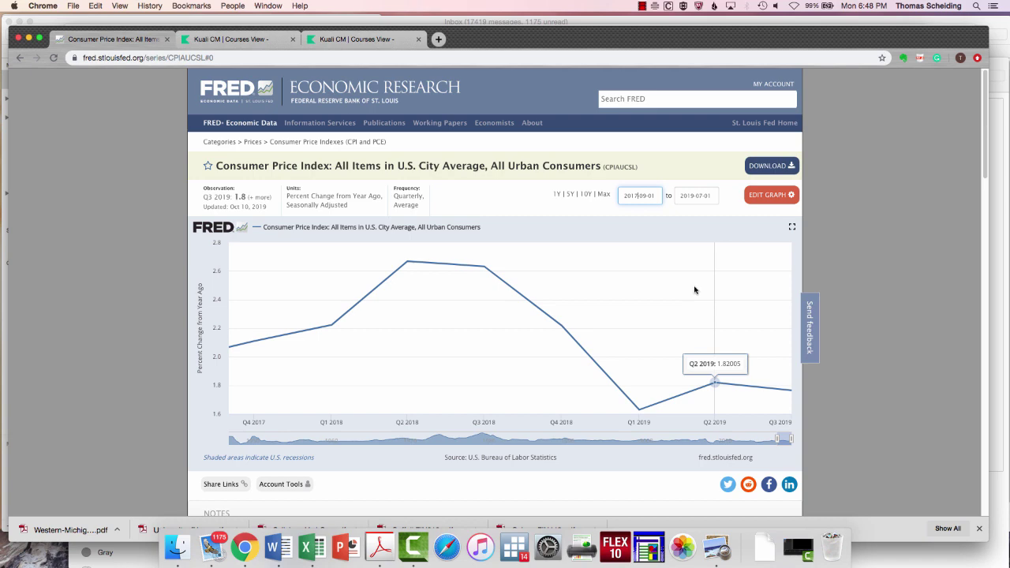
Step: Review the line's settings in the graph editor, the series notes and the plotted quarterly inflation values
{"action": "left_click", "coordinate": [773, 196]}
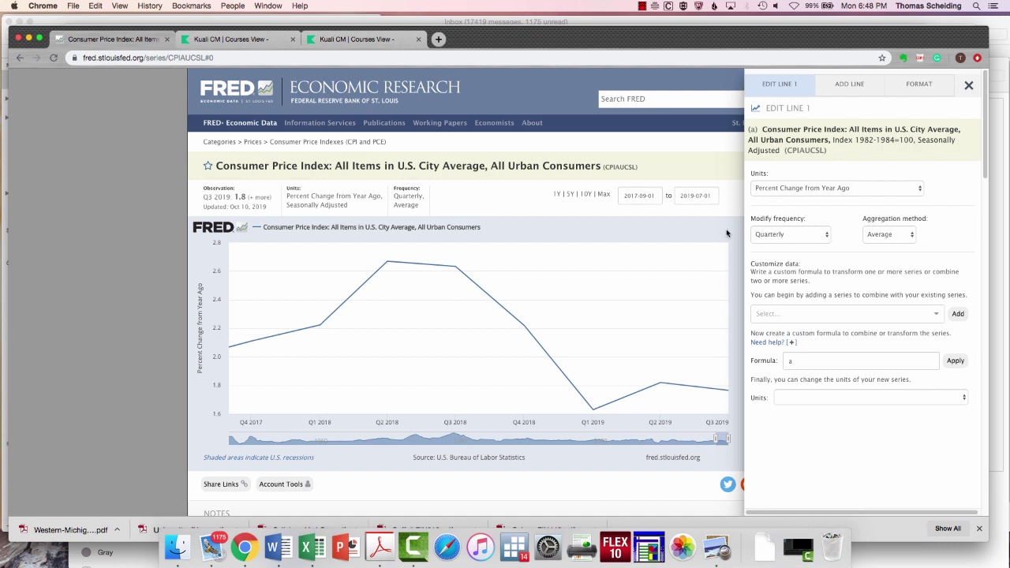
{"action": "left_click", "coordinate": [968, 84]}
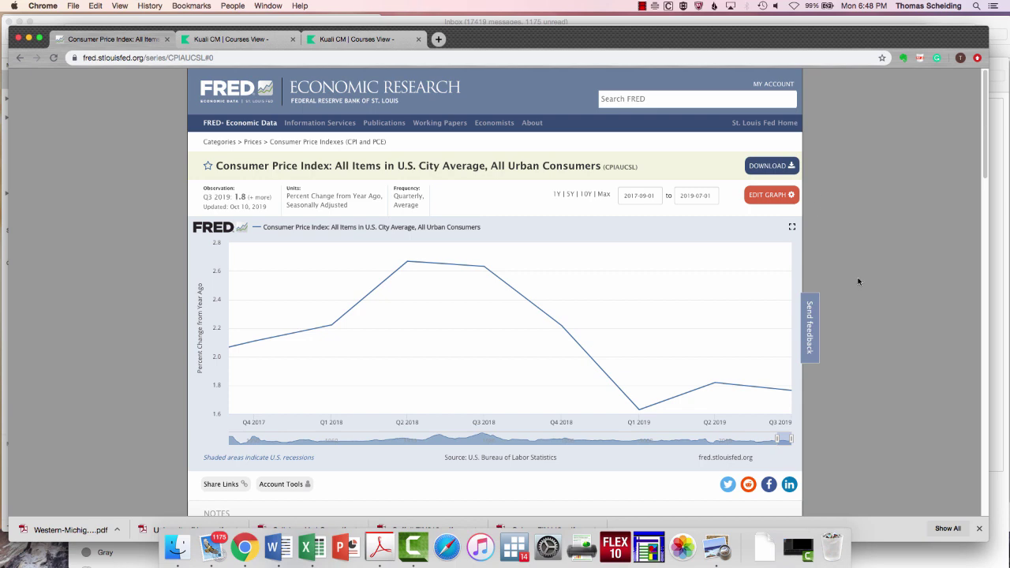
{"action": "scroll", "coordinate": [883, 339], "scroll_direction": "down", "scroll_amount": 1}
{"action": "scroll", "coordinate": [884, 339], "scroll_direction": "down", "scroll_amount": 5}
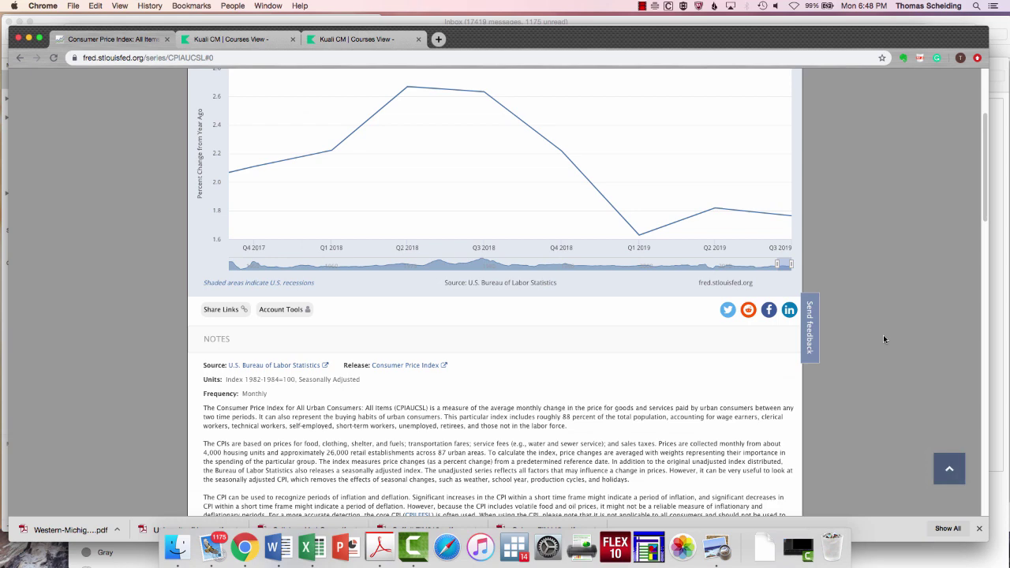
{"action": "scroll", "coordinate": [882, 339], "scroll_direction": "up", "scroll_amount": 3}
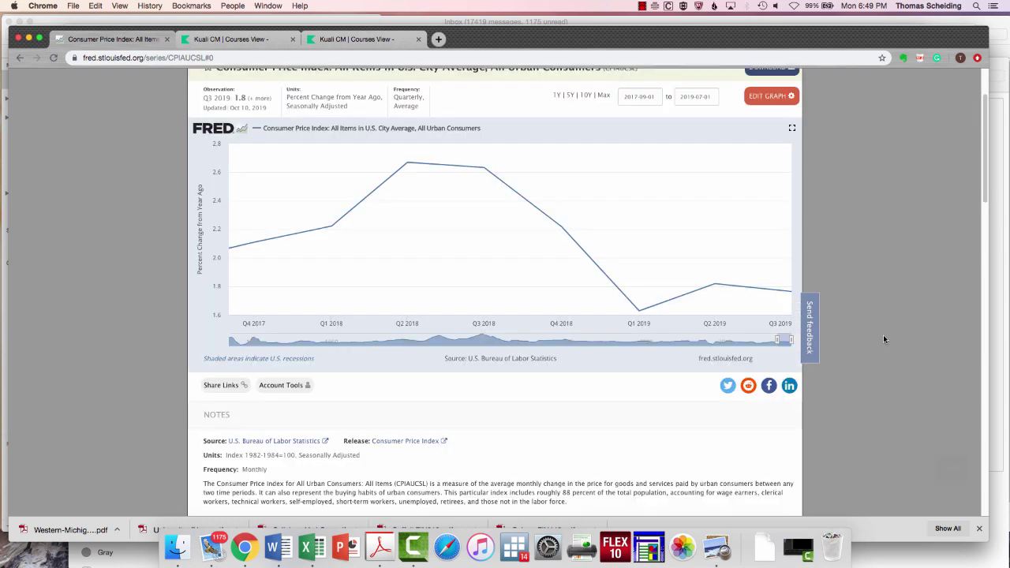
{"action": "mouse_move", "coordinate": [395, 285]}
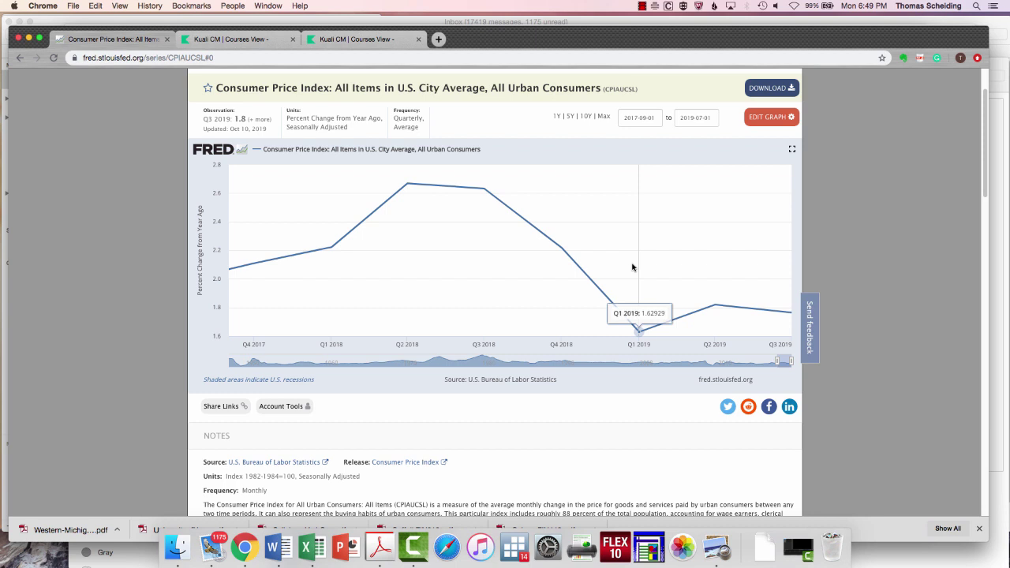
Step: Download the graph's data as an Excel file and save it as CPIAUCSL in the Downloads folder
{"action": "left_click", "coordinate": [764, 88]}
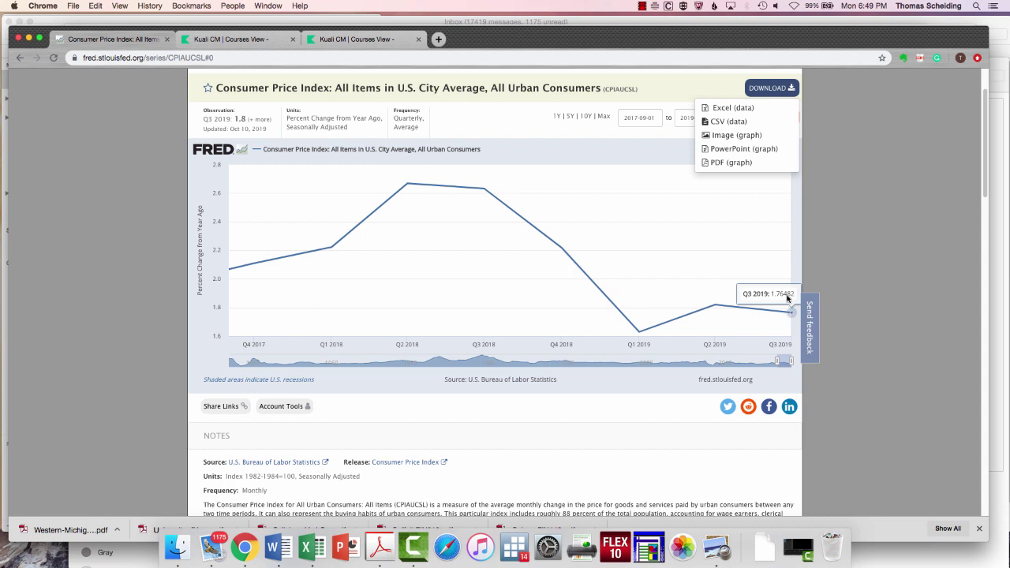
{"action": "left_click", "coordinate": [745, 108]}
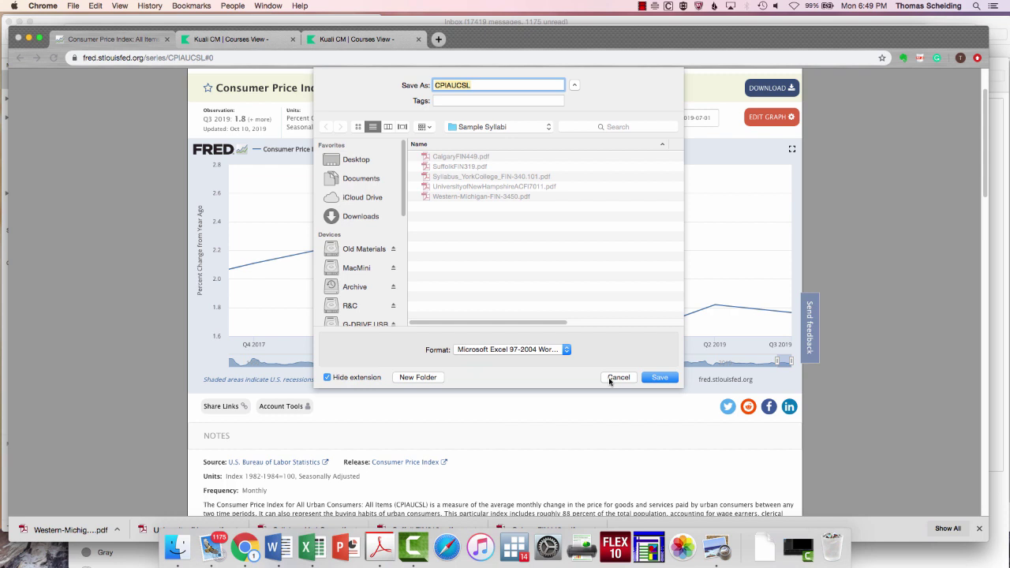
{"action": "left_click", "coordinate": [351, 218]}
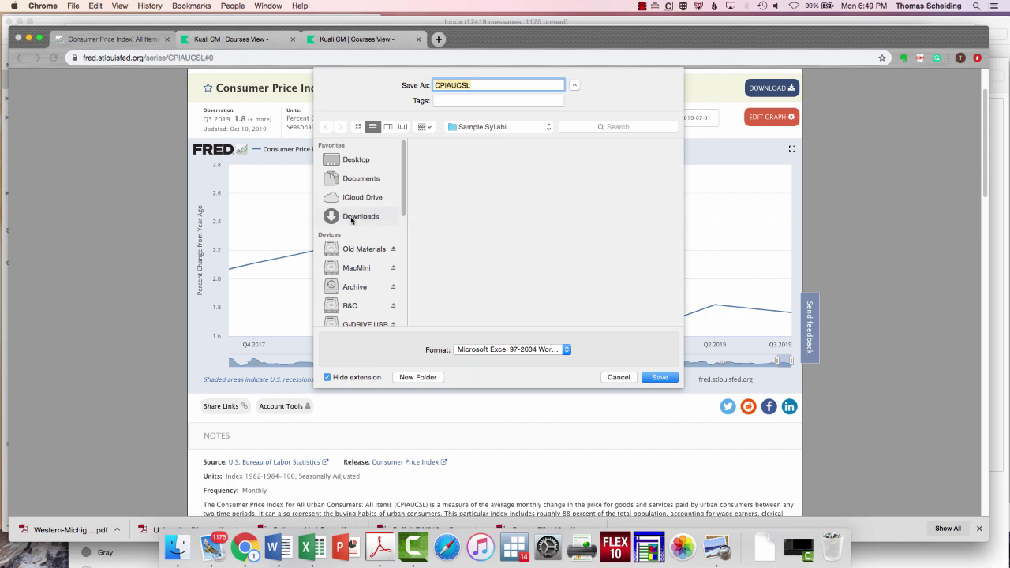
{"action": "left_click", "coordinate": [656, 379]}
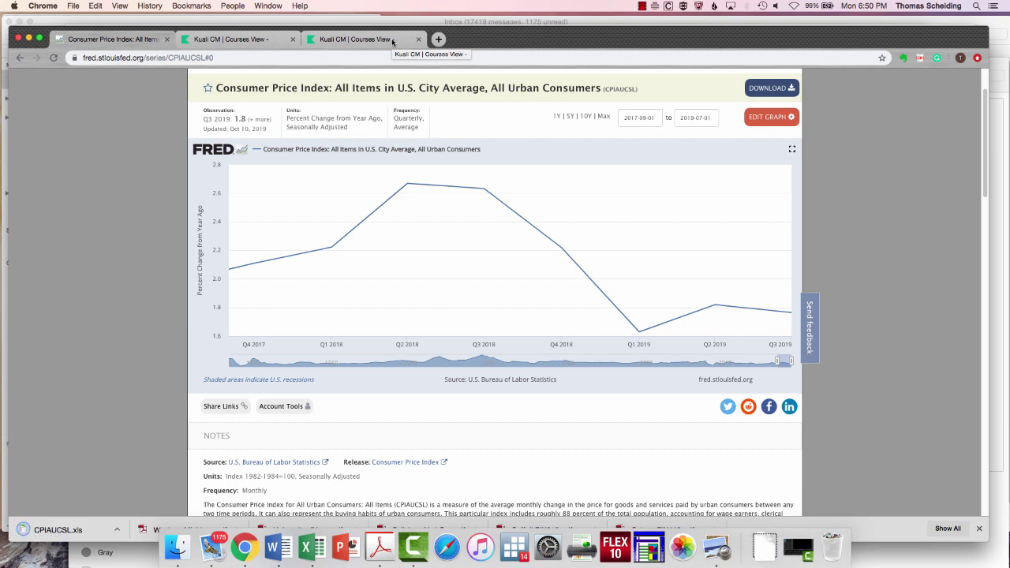
Step: Switch to Google Sheets in place of the second Kuali course page and create a blank spreadsheet
{"action": "left_click", "coordinate": [392, 41]}
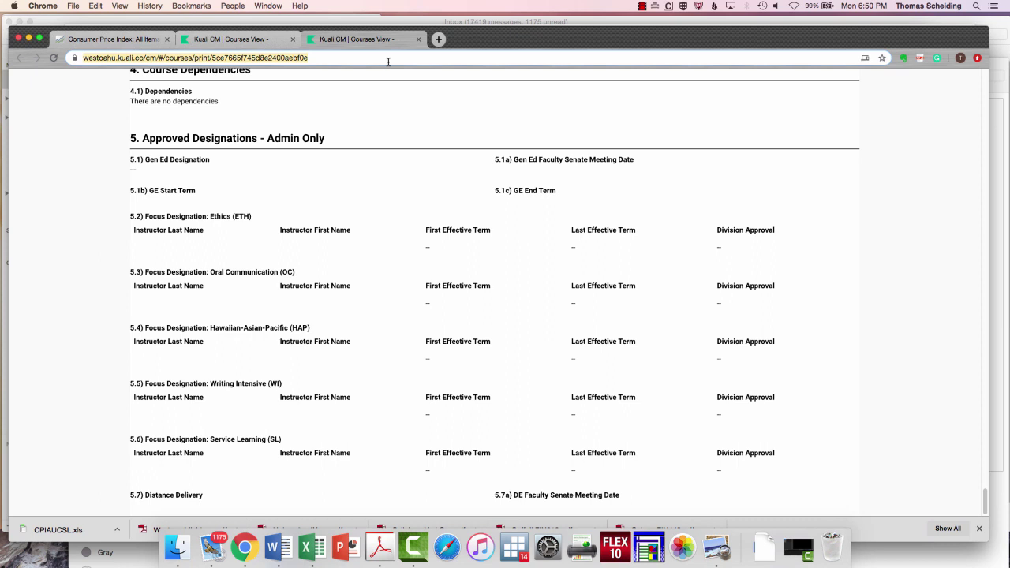
{"action": "type", "text": "sheet"}
{"action": "key", "text": "Return"}
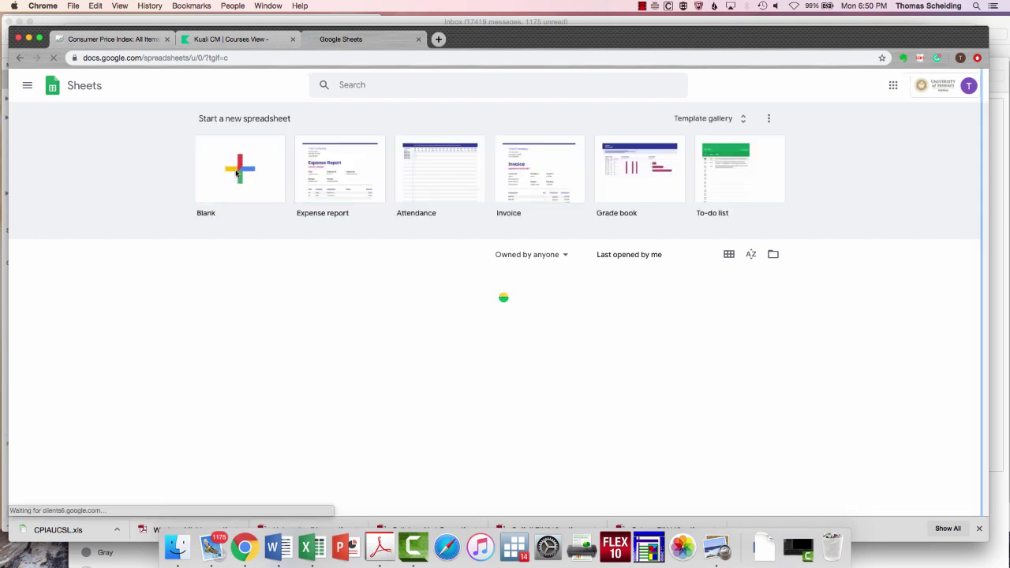
{"action": "left_click", "coordinate": [236, 173]}
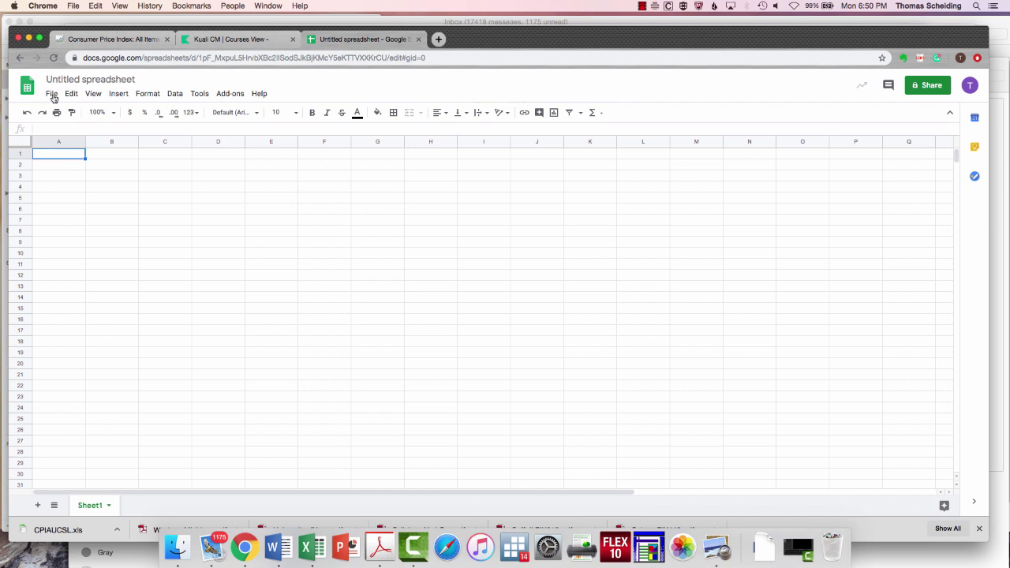
Step: Upload the downloaded CPIAUCSL.xls file for import into the spreadsheet
{"action": "left_click", "coordinate": [52, 94]}
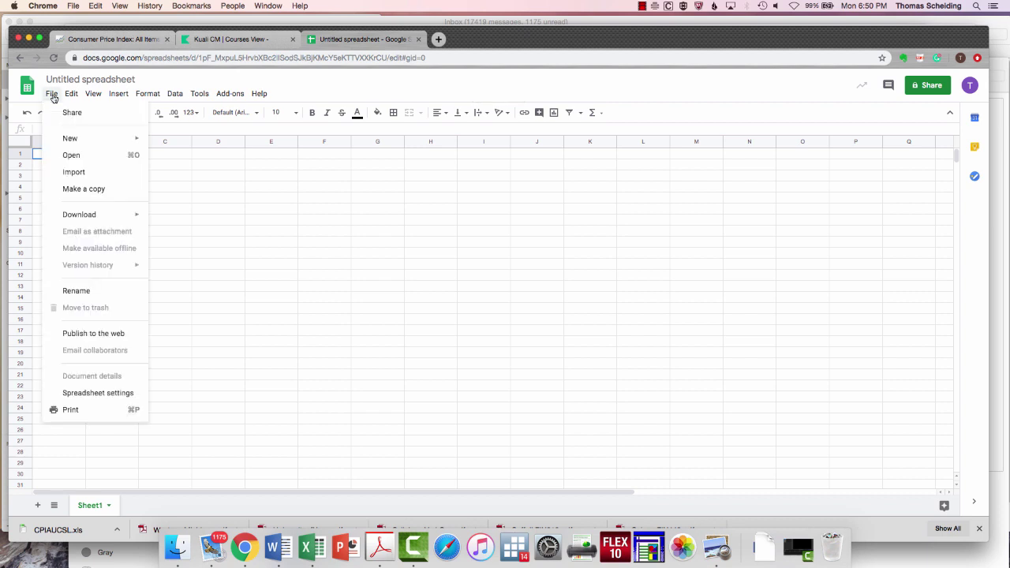
{"action": "left_click", "coordinate": [76, 172]}
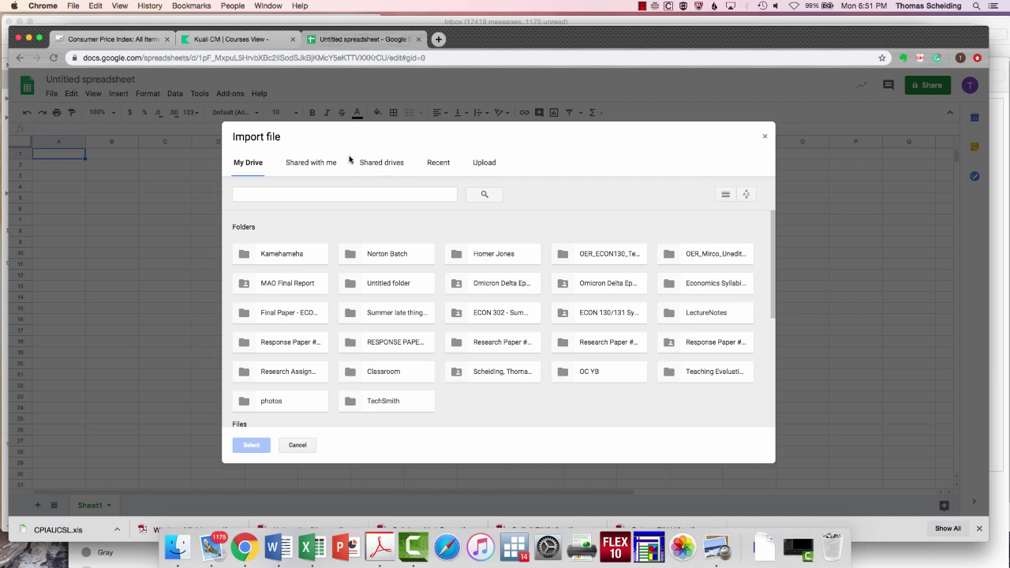
{"action": "left_click", "coordinate": [478, 160]}
{"action": "left_click", "coordinate": [755, 540]}
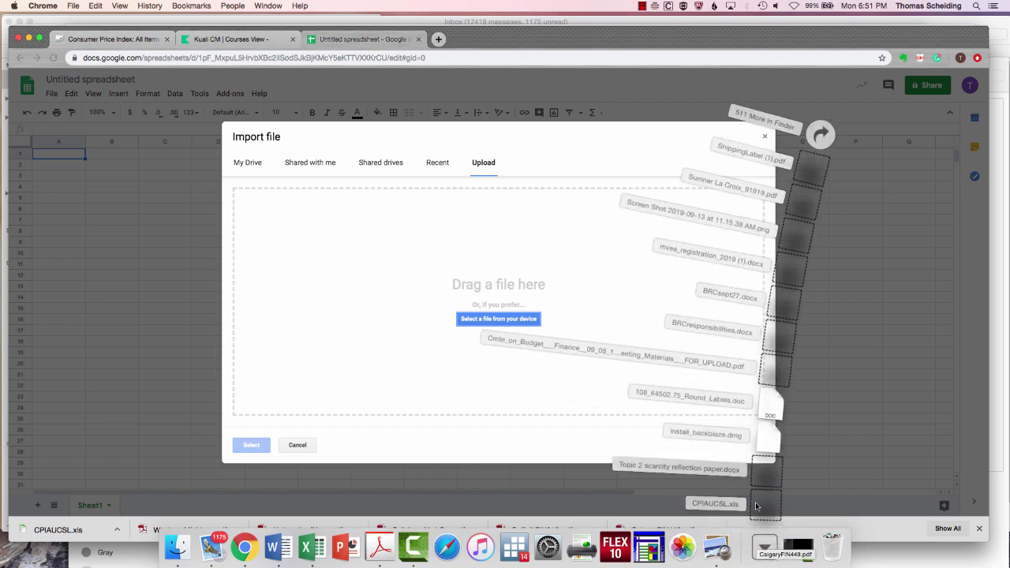
{"action": "left_click_drag", "start_coordinate": [756, 506], "coordinate": [534, 261]}
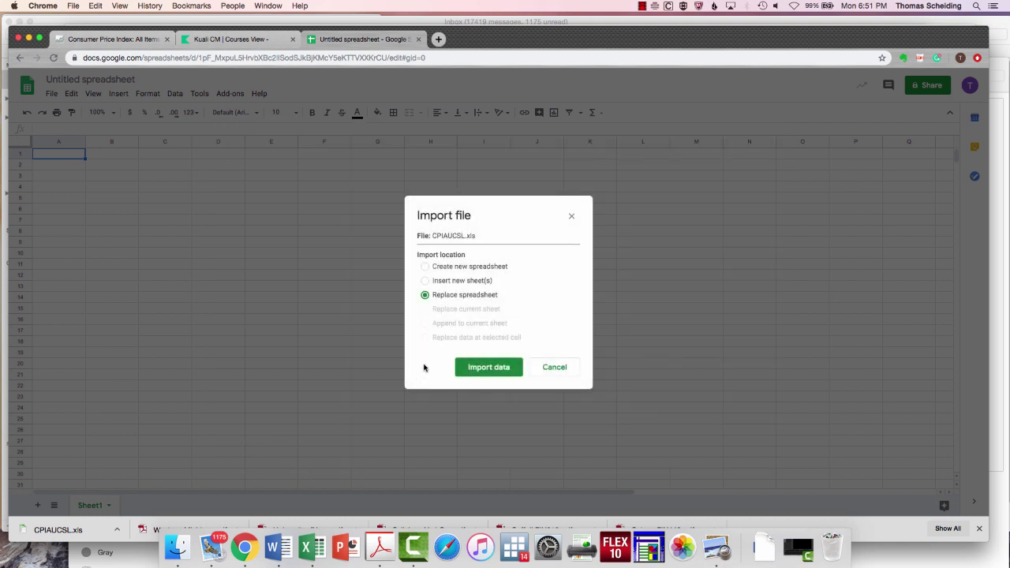
Step: Import the CPIAUCSL.xls data with the Create new spreadsheet option and open the resulting spreadsheet
{"action": "left_click", "coordinate": [424, 267]}
{"action": "left_click", "coordinate": [487, 367]}
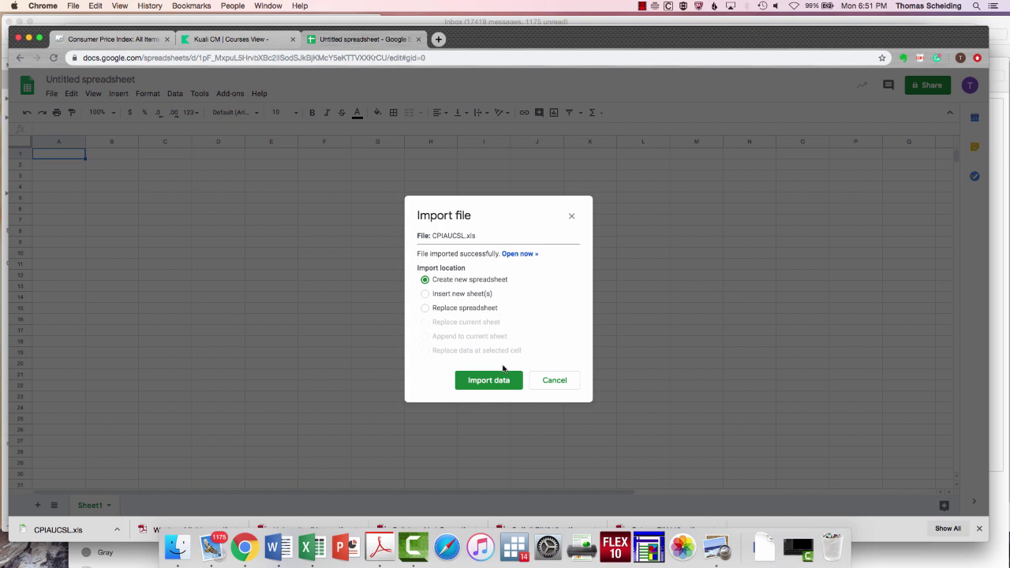
{"action": "left_click", "coordinate": [500, 382]}
{"action": "left_click", "coordinate": [518, 255]}
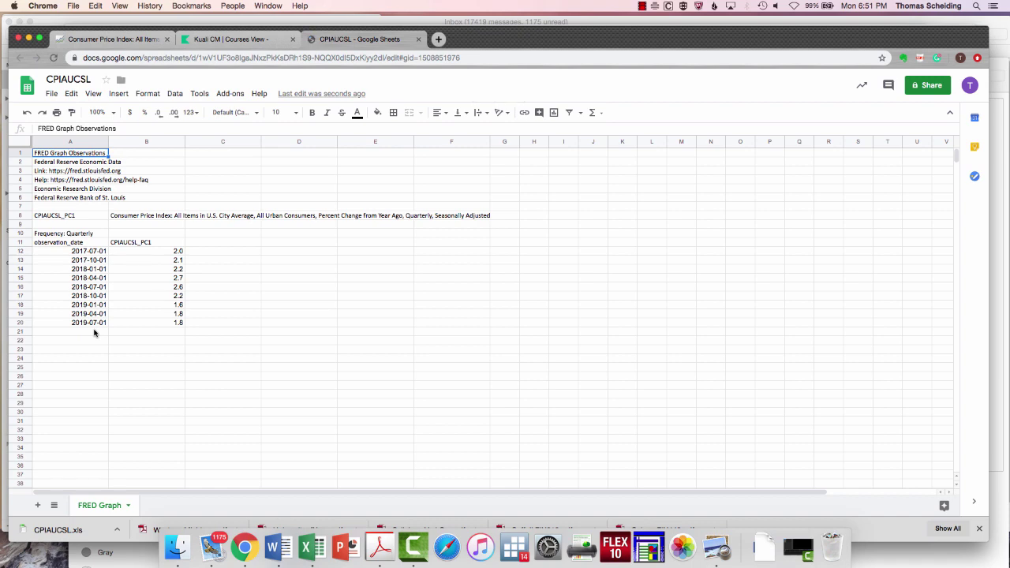
Step: Examine the empty cells in rows 21 to 24 of columns A and B, below the quarterly inflation data
{"action": "left_click", "coordinate": [93, 332]}
{"action": "key", "text": "Down"}
{"action": "key", "text": "Down"}
{"action": "key", "text": "Down"}
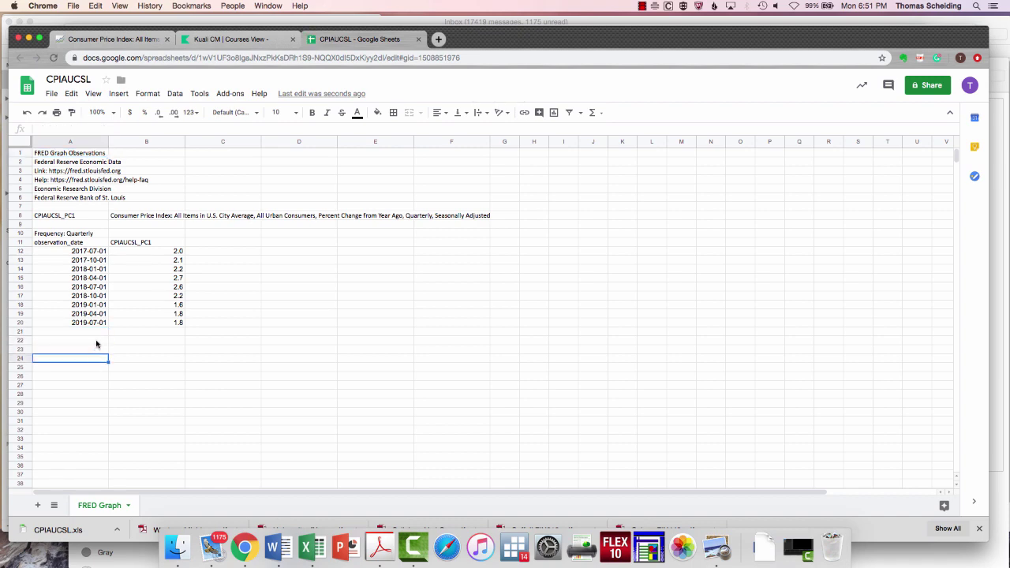
{"action": "left_click", "coordinate": [96, 332]}
{"action": "left_click", "coordinate": [97, 341]}
{"action": "left_click", "coordinate": [92, 350]}
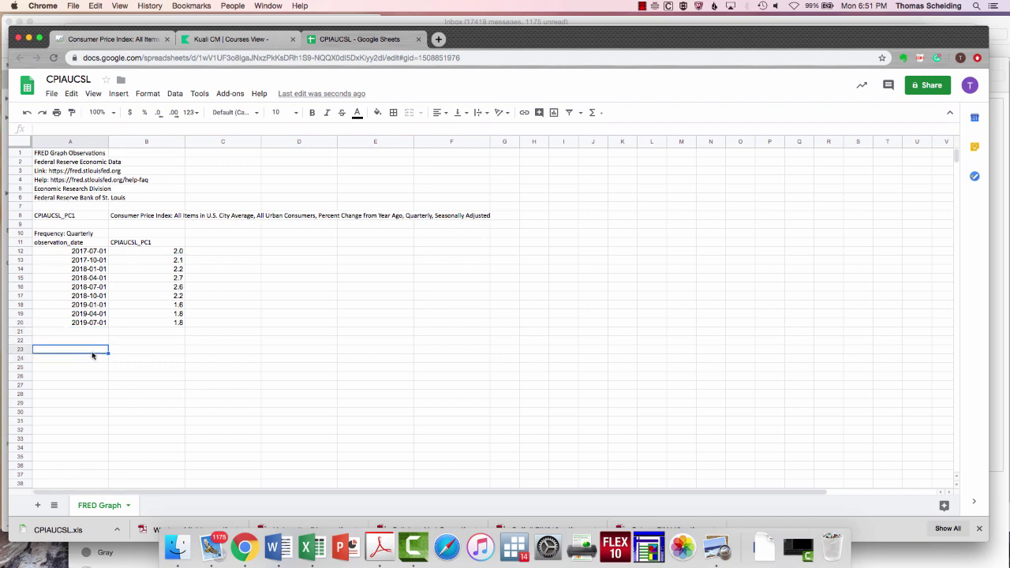
{"action": "left_click", "coordinate": [90, 360]}
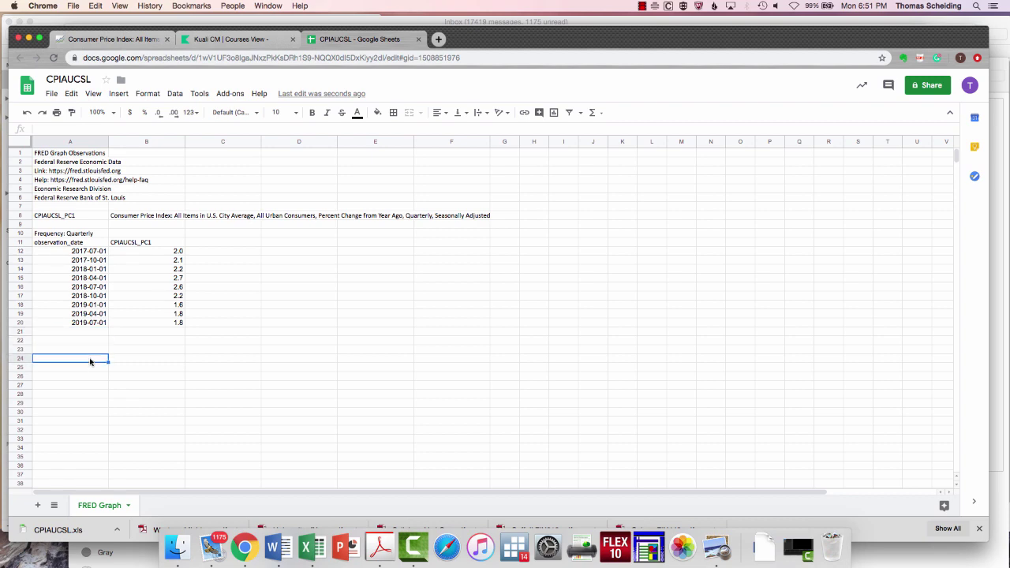
{"action": "left_click", "coordinate": [165, 337]}
{"action": "left_click_drag", "start_coordinate": [165, 333], "coordinate": [173, 358]}
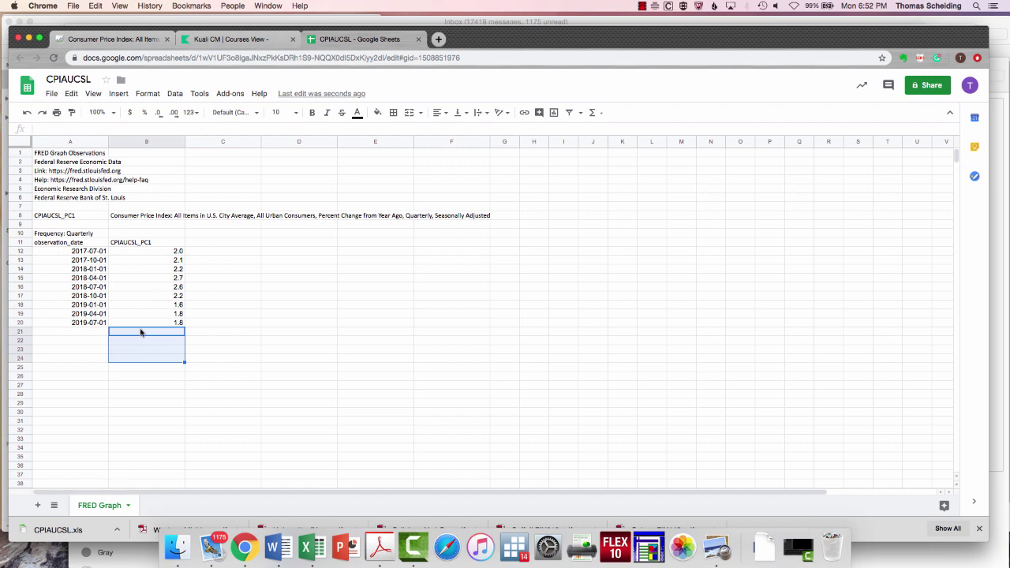
Step: Search Google in a new tab for "youtube forecasting with google sheets"
{"action": "left_click", "coordinate": [437, 39]}
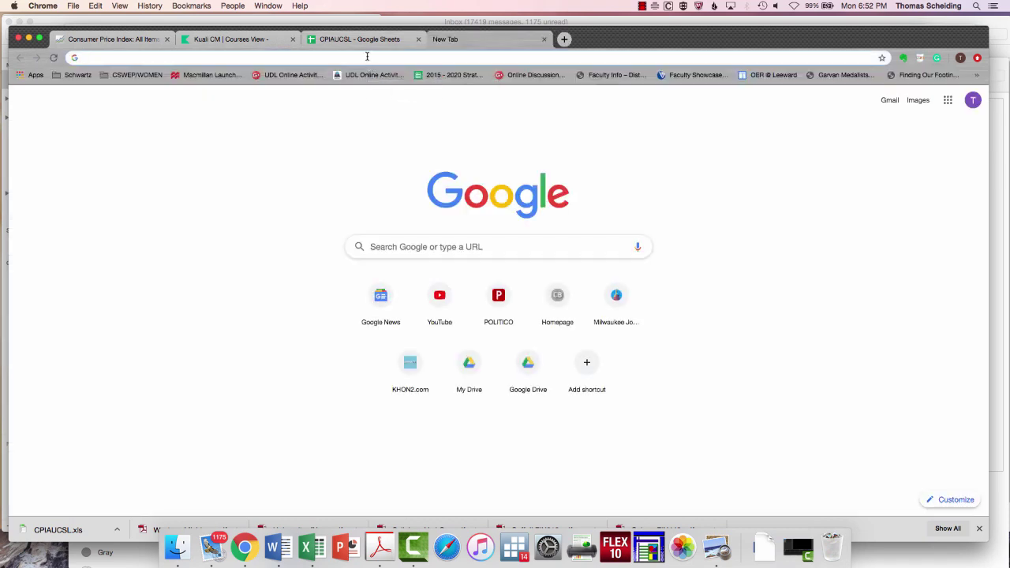
{"action": "type", "text": "you"}
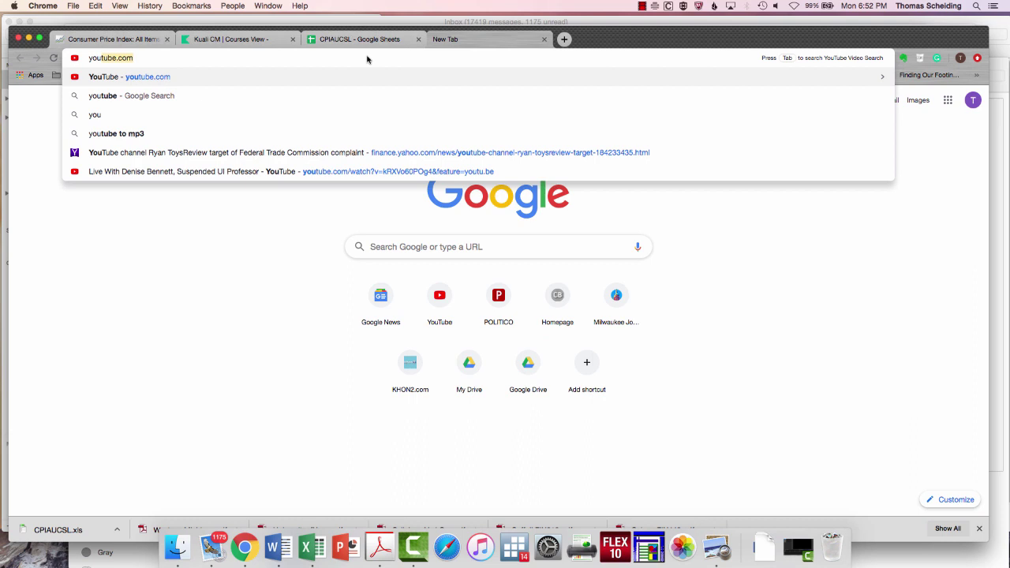
{"action": "type", "text": "tube "}
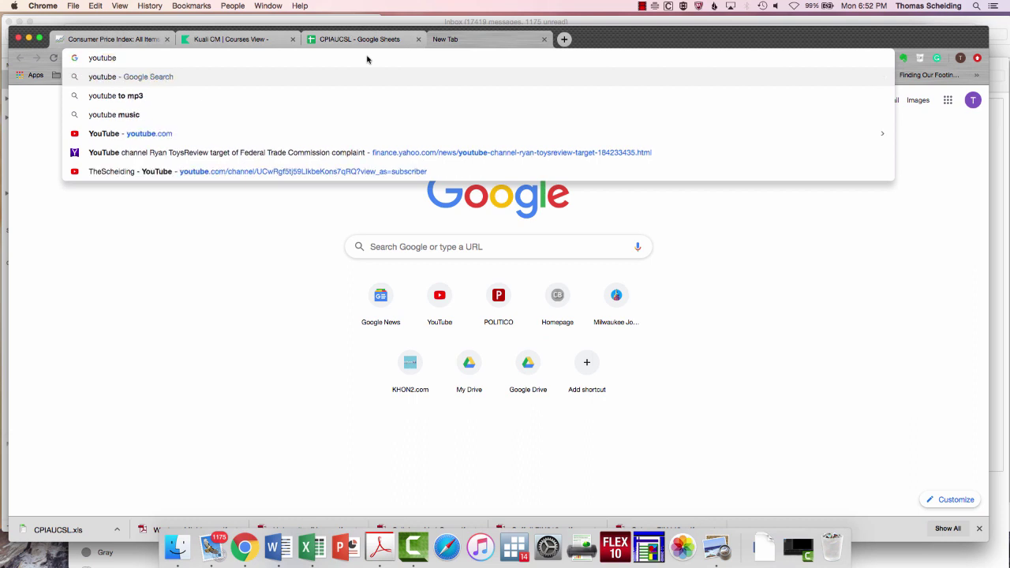
{"action": "type", "text": "forecasting with"}
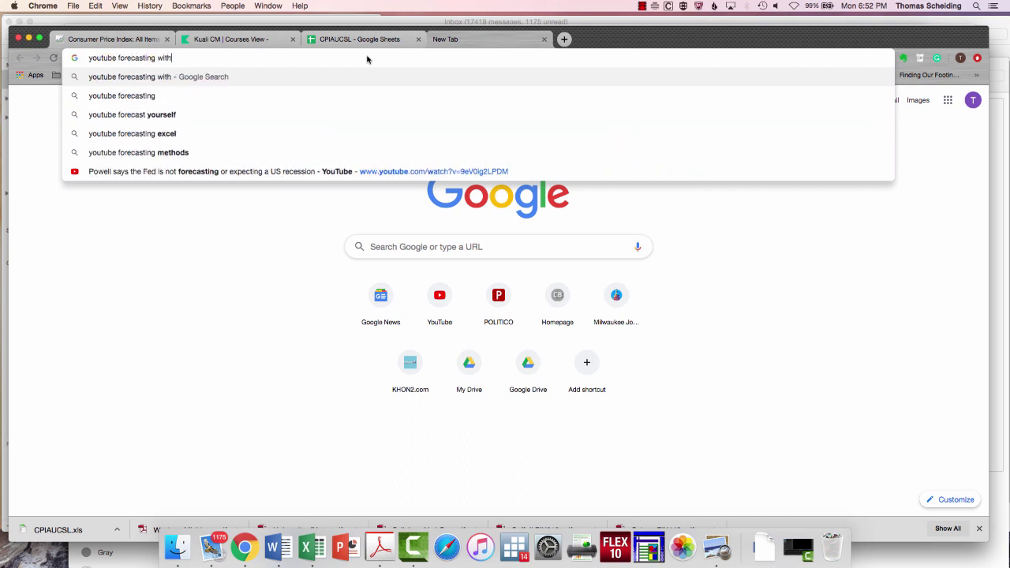
{"action": "type", "text": " google shee"}
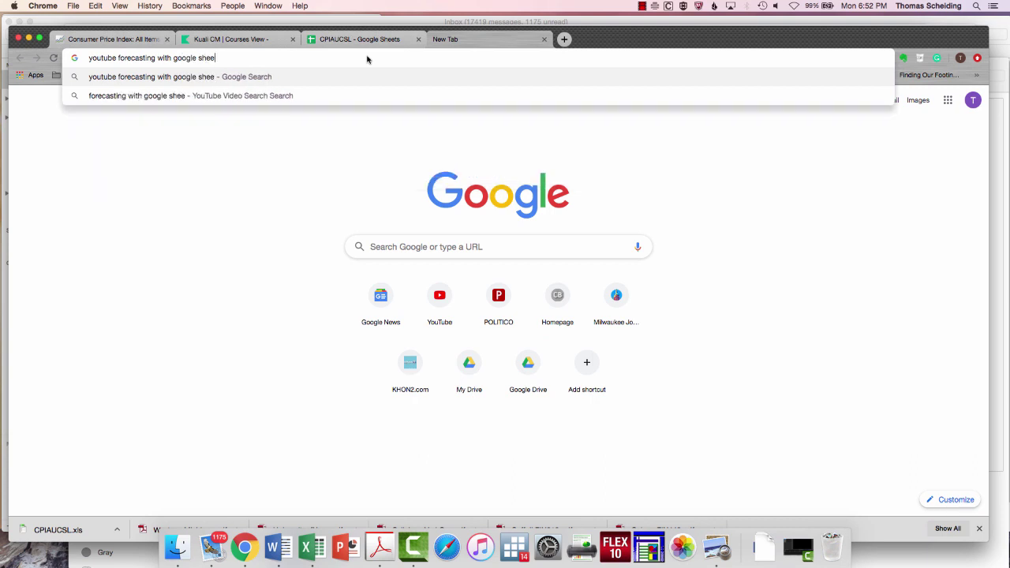
{"action": "type", "text": "ts"}
{"action": "key", "text": "Return"}
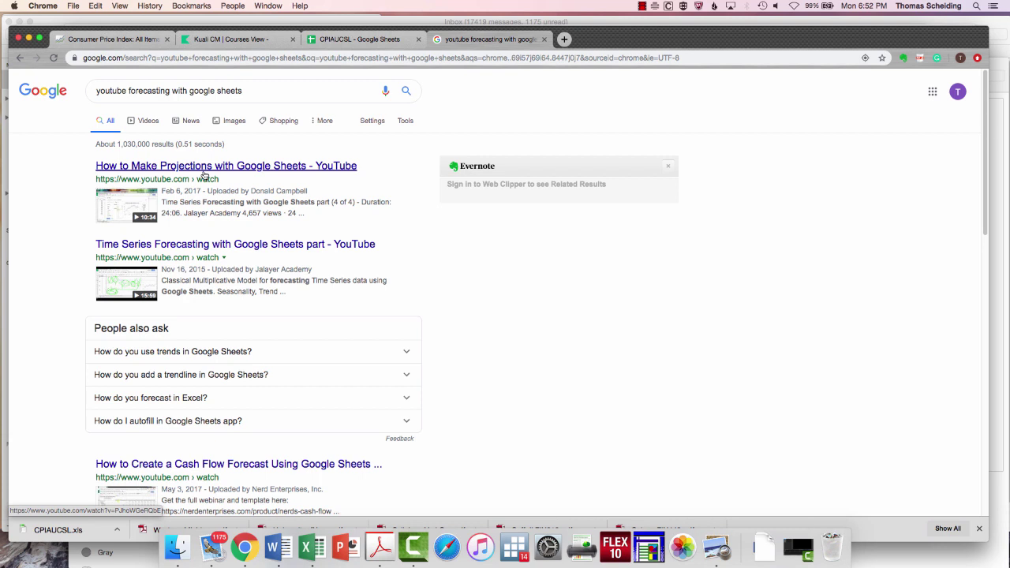
Step: Expand the "How do you forecast in Excel?" answer, browse the forecasting video results, and close the search tab
{"action": "left_click", "coordinate": [407, 401]}
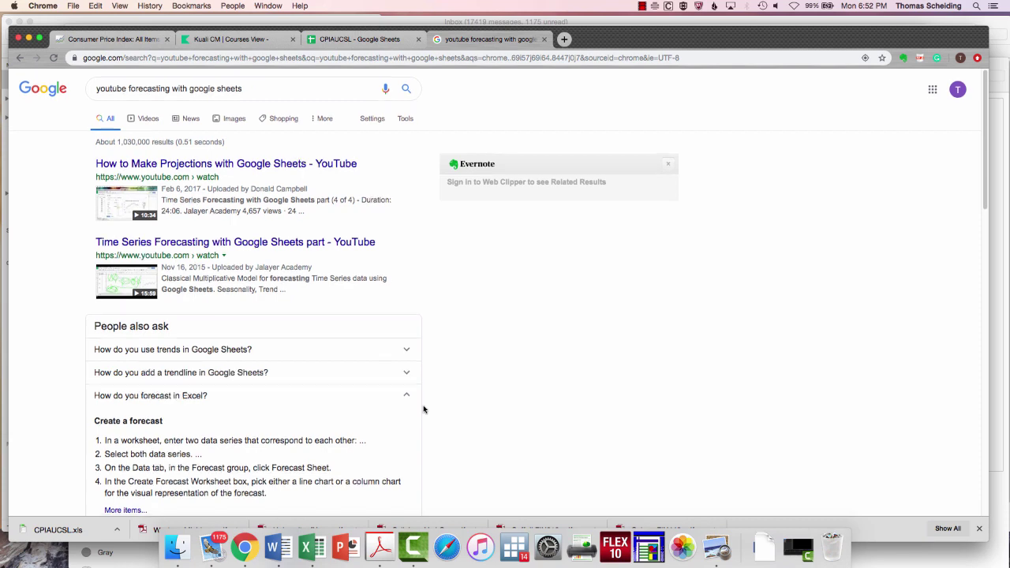
{"action": "scroll", "coordinate": [423, 408], "scroll_direction": "down", "scroll_amount": 1}
{"action": "scroll", "coordinate": [423, 409], "scroll_direction": "down", "scroll_amount": 10}
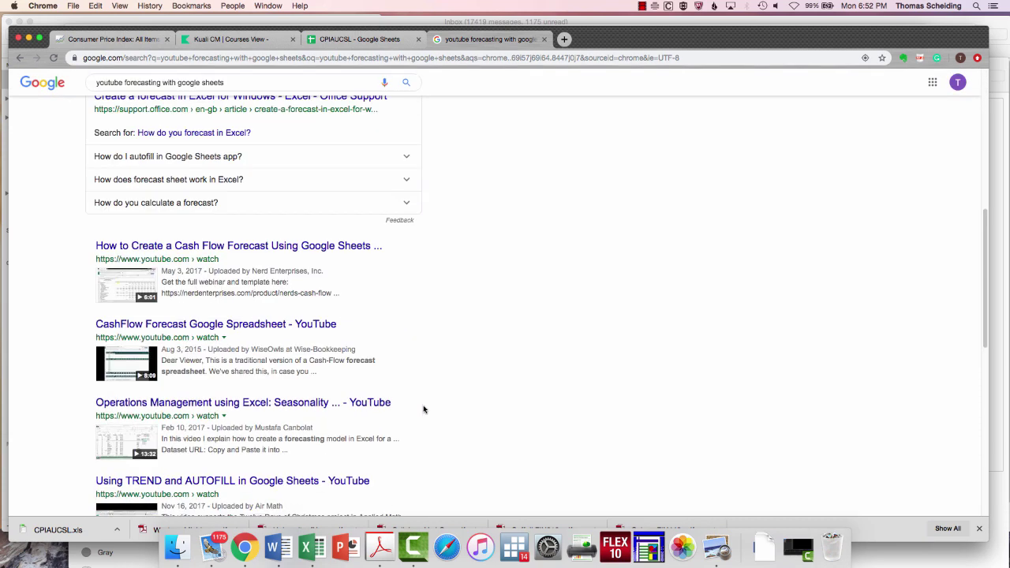
{"action": "scroll", "coordinate": [423, 408], "scroll_direction": "down", "scroll_amount": 1}
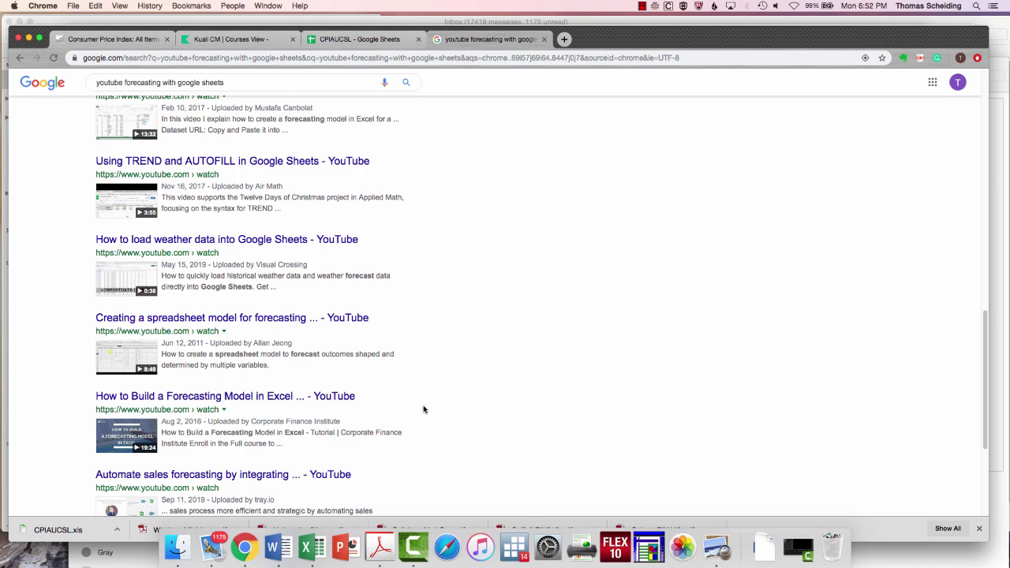
{"action": "scroll", "coordinate": [423, 409], "scroll_direction": "up", "scroll_amount": 7}
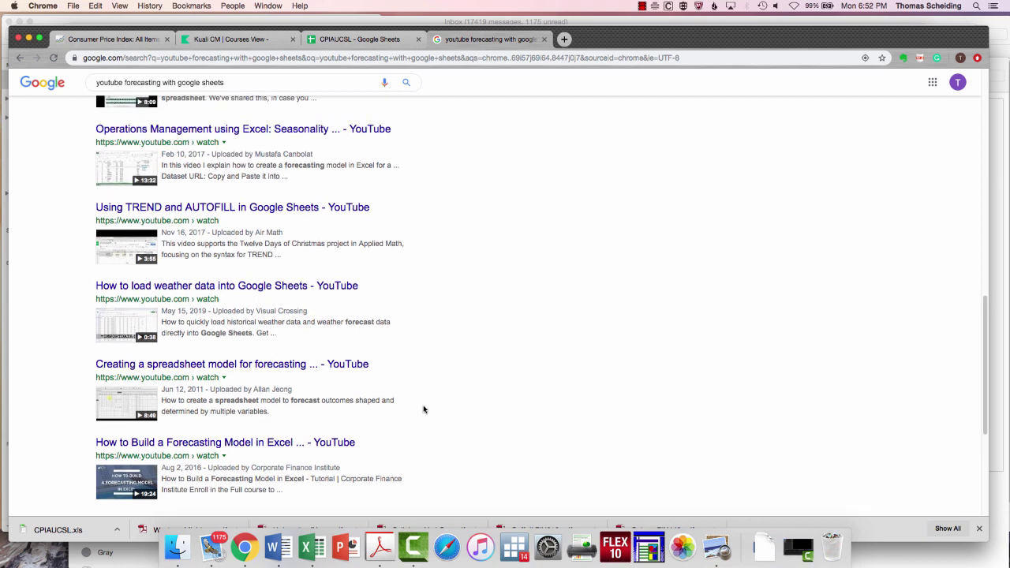
{"action": "scroll", "coordinate": [422, 408], "scroll_direction": "up", "scroll_amount": 4}
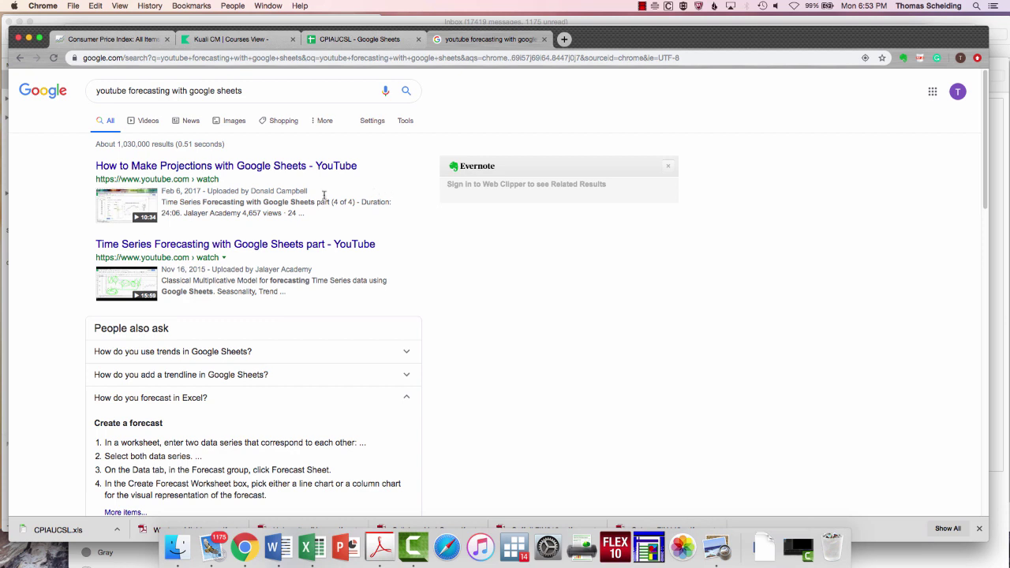
{"action": "left_click", "coordinate": [542, 41]}
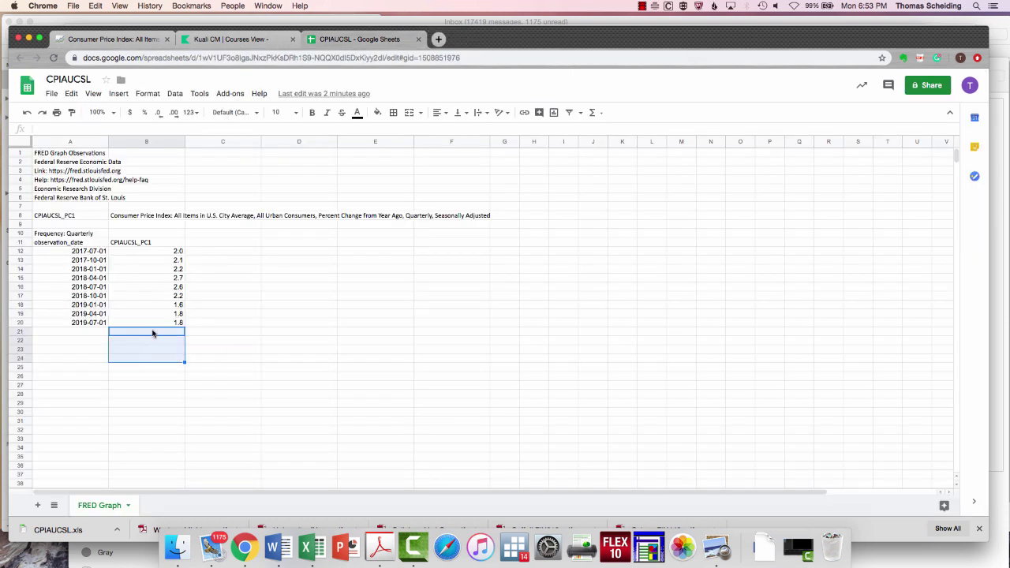
Step: Enter the forecast inflation values 2.1, 2.3, 2.3 and 2.0 in cells B21 to B24
{"action": "left_click", "coordinate": [153, 252]}
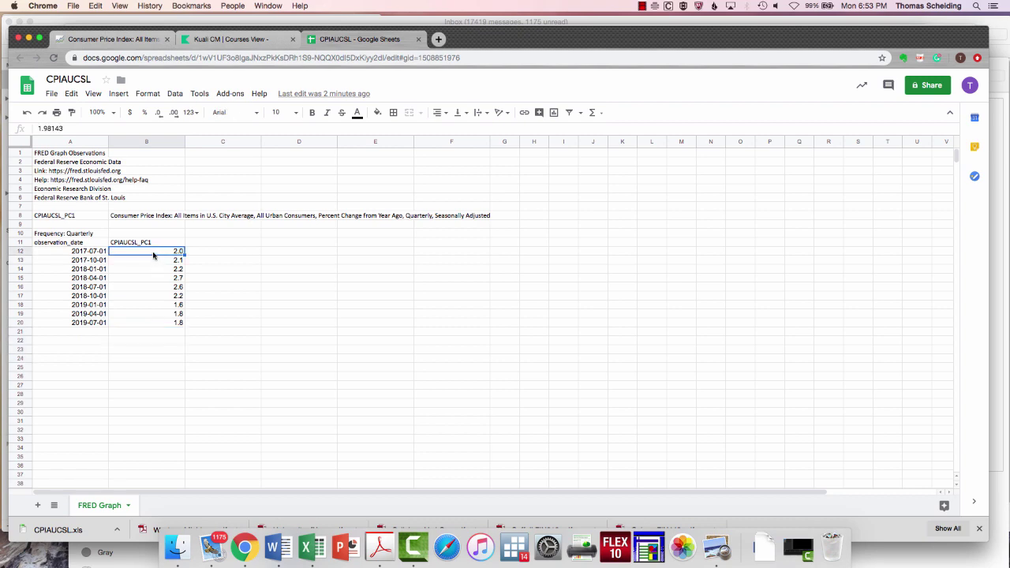
{"action": "left_click", "coordinate": [142, 331]}
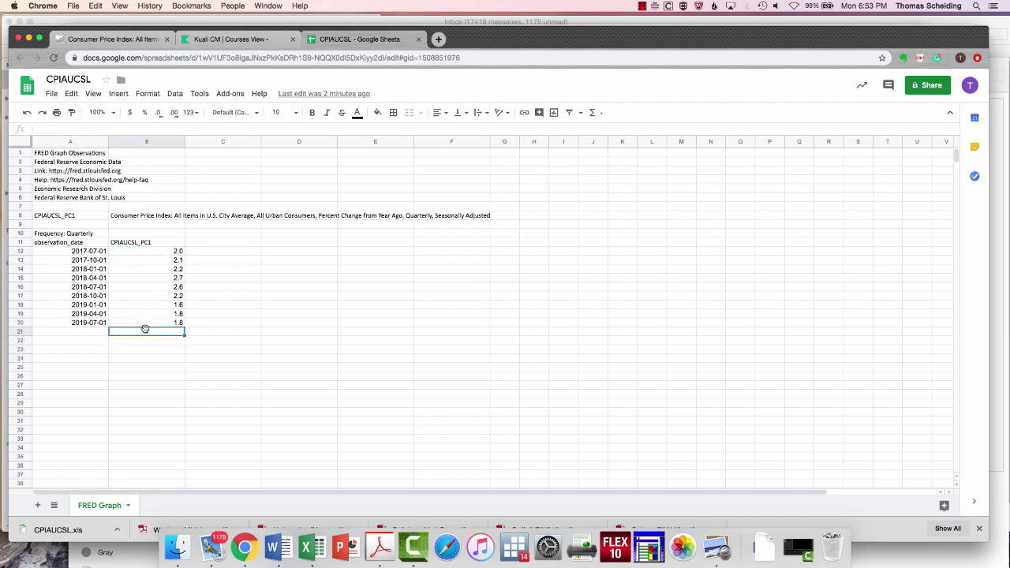
{"action": "type", "text": "2.1"}
{"action": "key", "text": "Return"}
{"action": "type", "text": "2"}
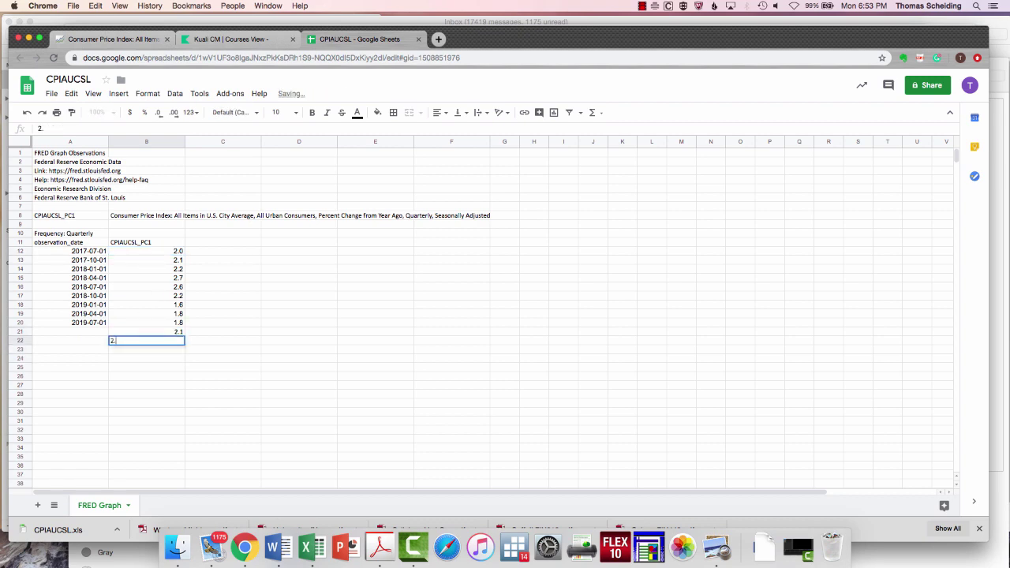
{"action": "type", "text": ".3"}
{"action": "key", "text": "Return"}
{"action": "type", "text": "2.3"}
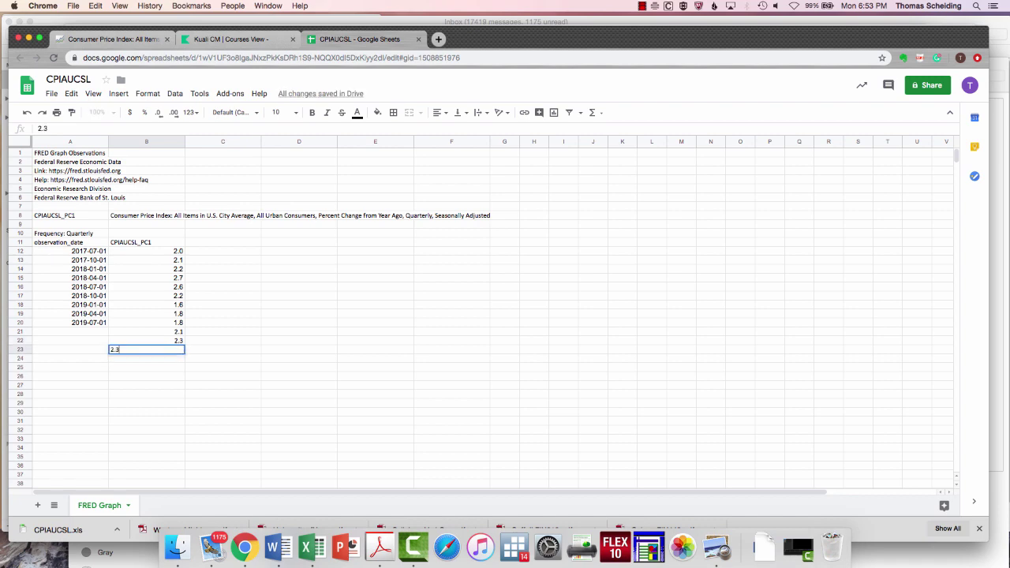
{"action": "key", "text": "Return"}
{"action": "type", "text": "2.0"}
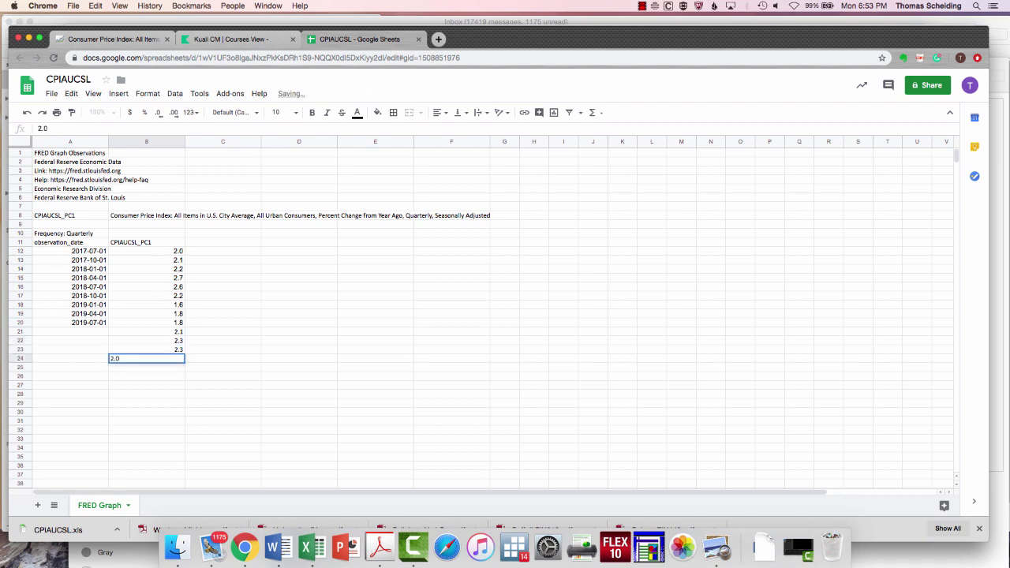
{"action": "key", "text": "Return"}
Step: Review the actual and forecast inflation values in B12:B24, then the individual forecasts in B22, B23 and B24
{"action": "left_click", "coordinate": [152, 359]}
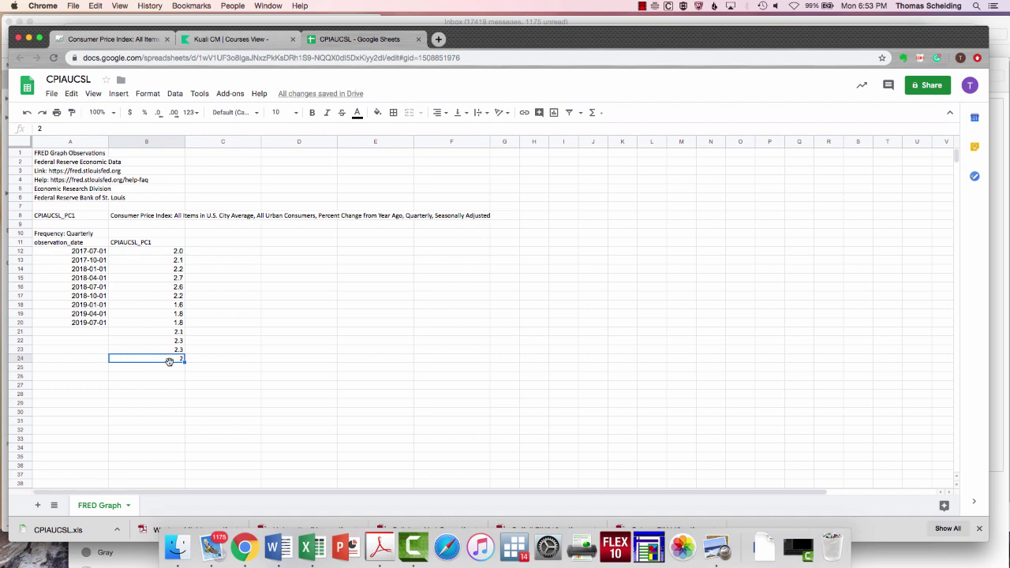
{"action": "mouse_move", "coordinate": [168, 362]}
{"action": "left_mouse_down"}
{"action": "mouse_move", "coordinate": [153, 334]}
{"action": "mouse_move", "coordinate": [143, 257]}
{"action": "left_mouse_up"}
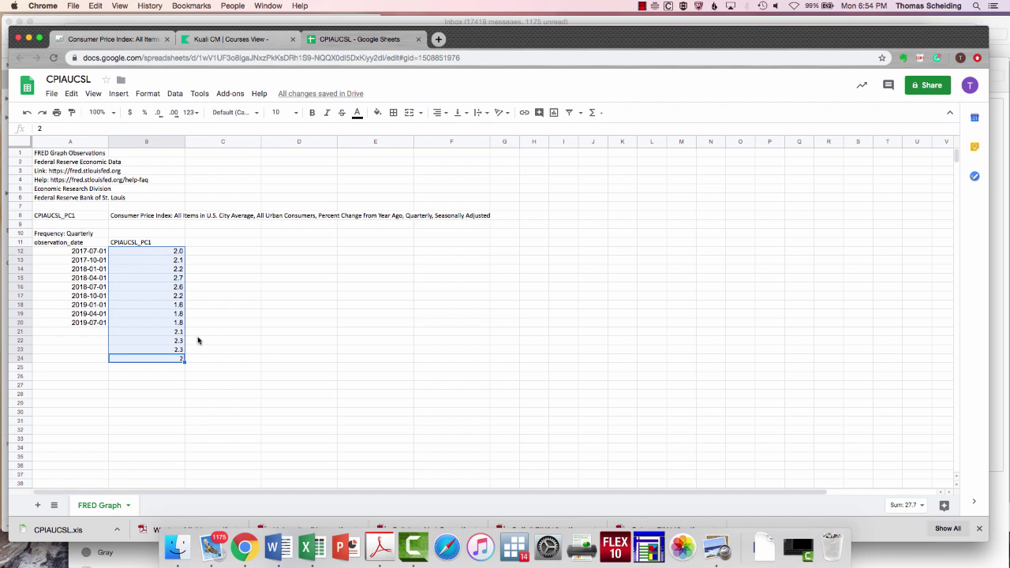
{"action": "left_click", "coordinate": [170, 340]}
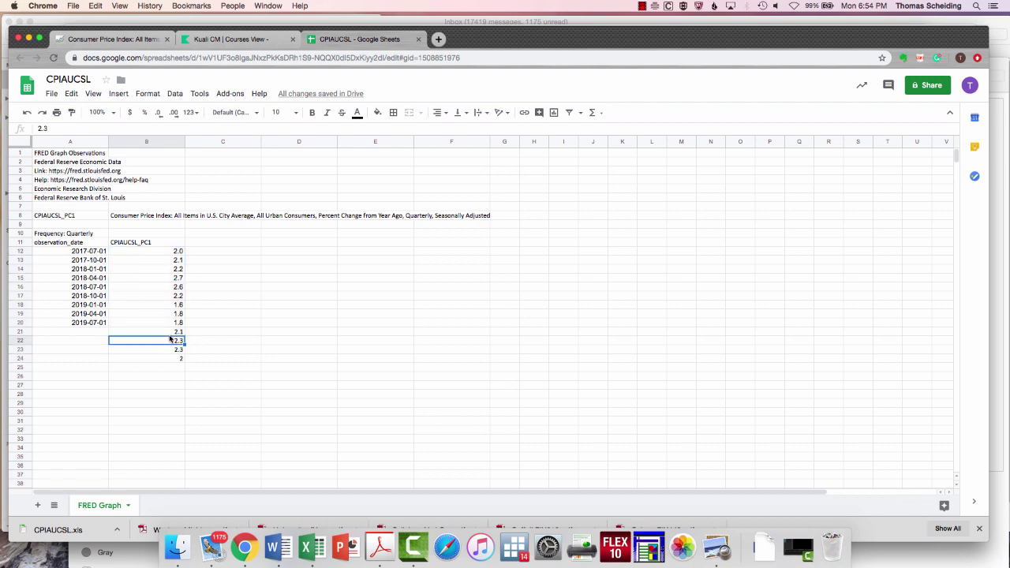
{"action": "left_click", "coordinate": [173, 349]}
{"action": "left_click", "coordinate": [174, 359]}
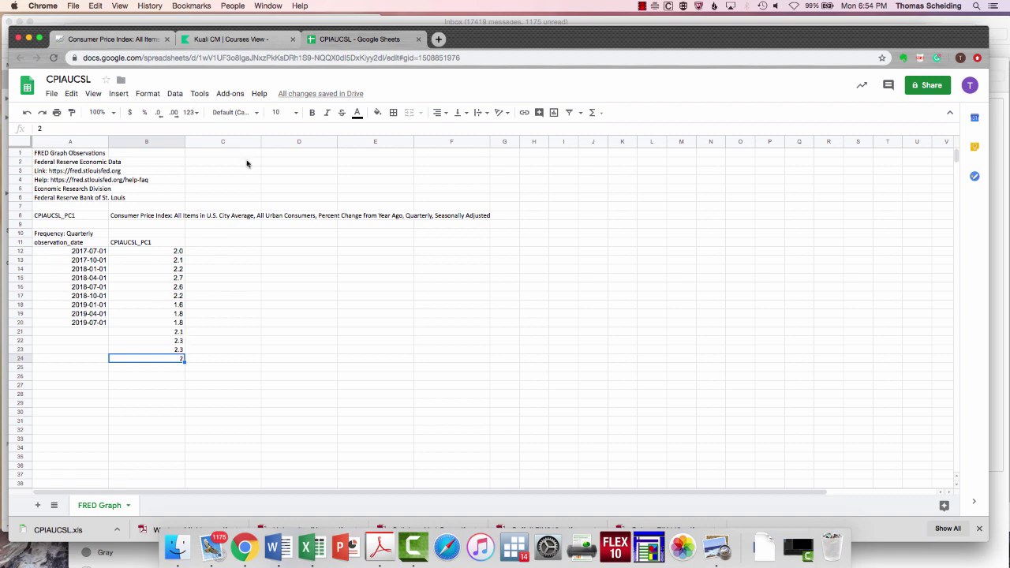
Step: Close the CPIAUCSL spreadsheet tab and switch to Camtasia 2
{"action": "left_click", "coordinate": [417, 39]}
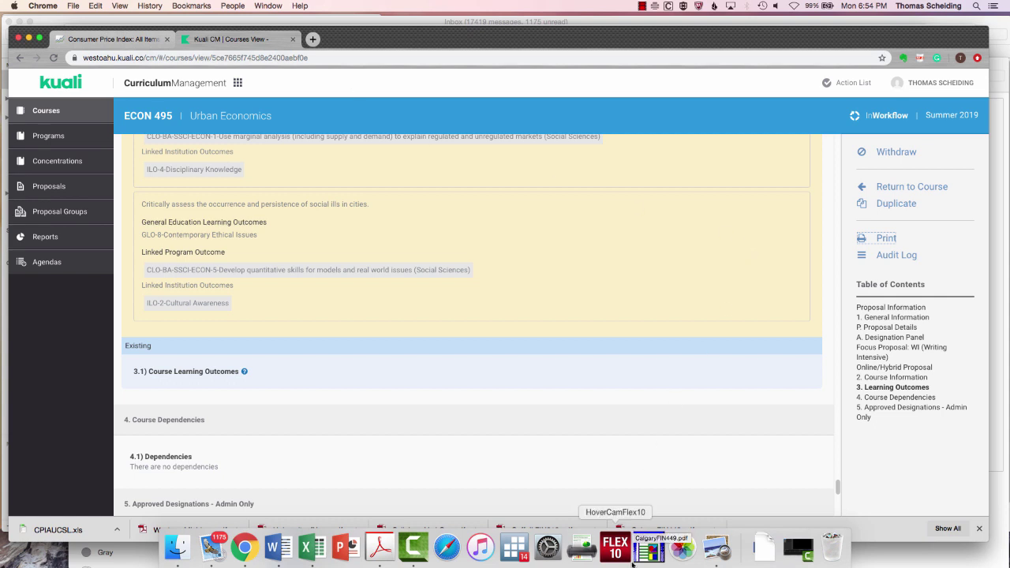
{"action": "left_click", "coordinate": [408, 548]}
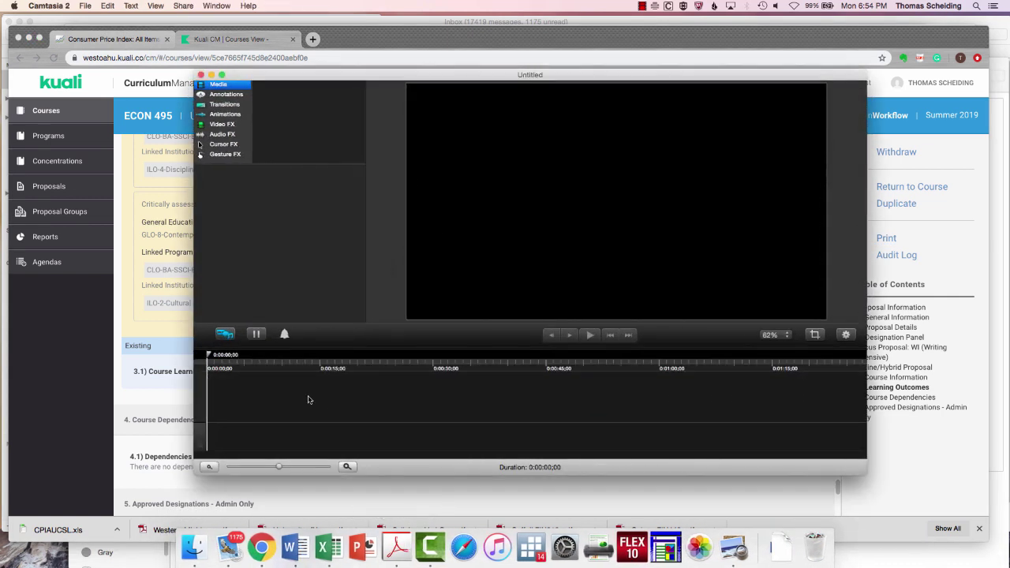